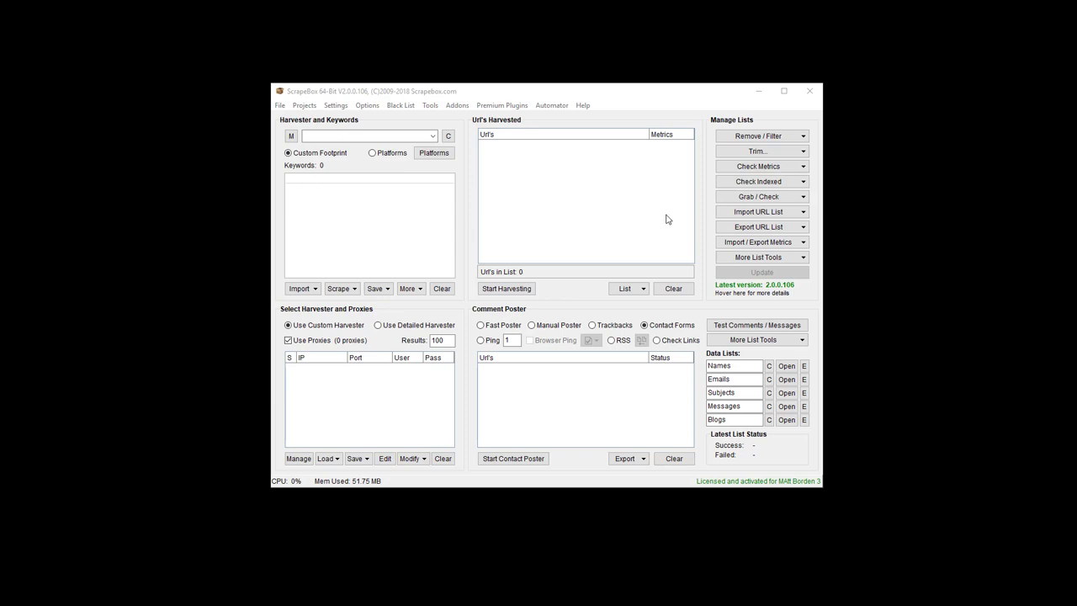
# Check the Bing Image Grabber addon's install status in the Available Addons list.
pyautogui.click(457, 106)
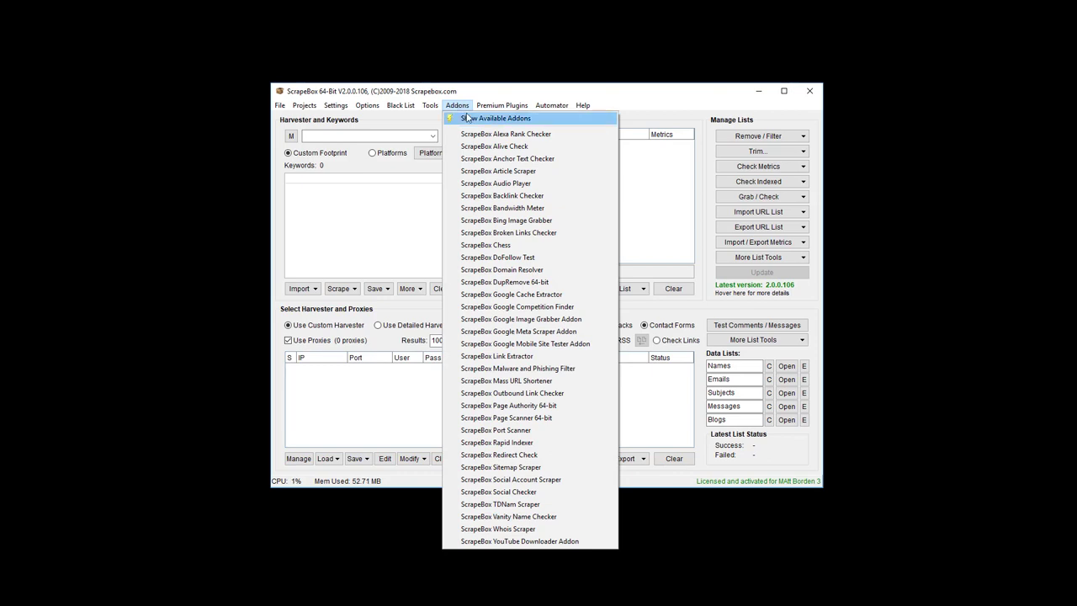
pyautogui.click(471, 118)
pyautogui.click(434, 184)
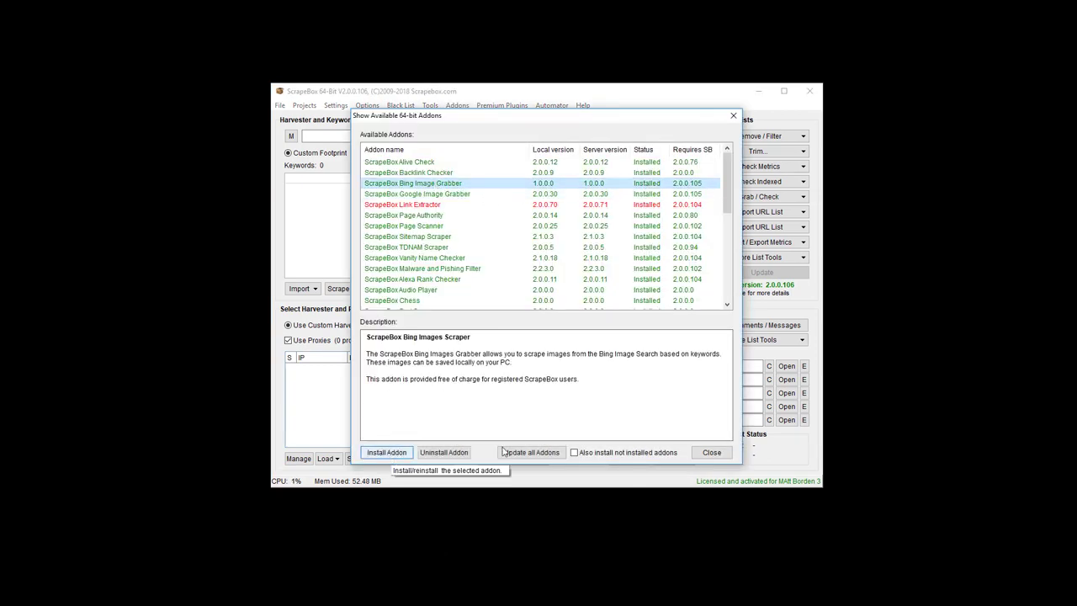
pyautogui.click(724, 454)
# Launch the ScrapeBox Bing Image Grabber addon and move its window slightly down-left.
pyautogui.click(456, 105)
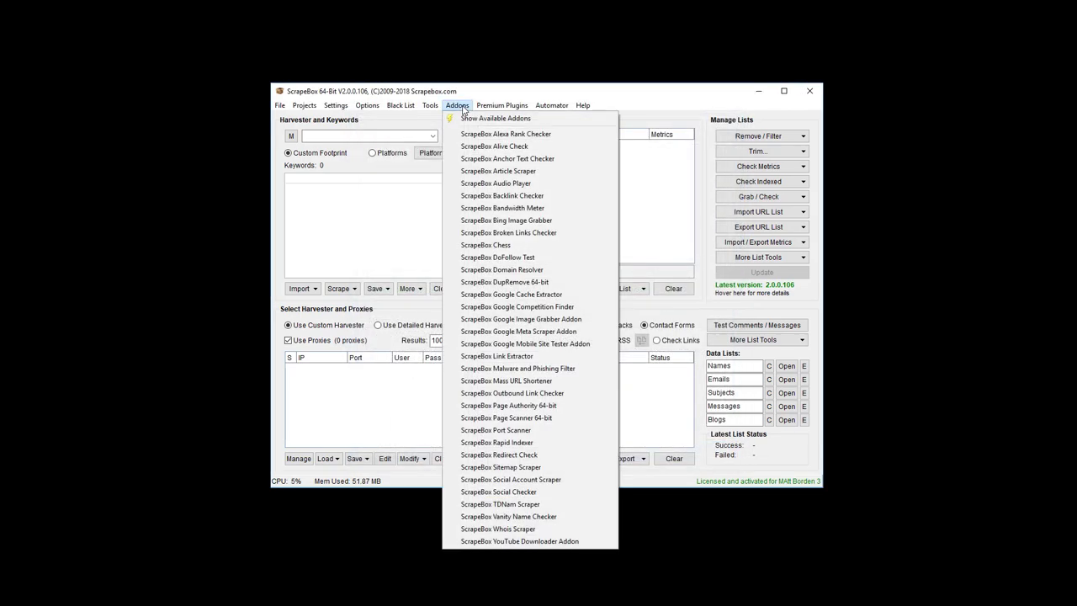
pyautogui.click(492, 221)
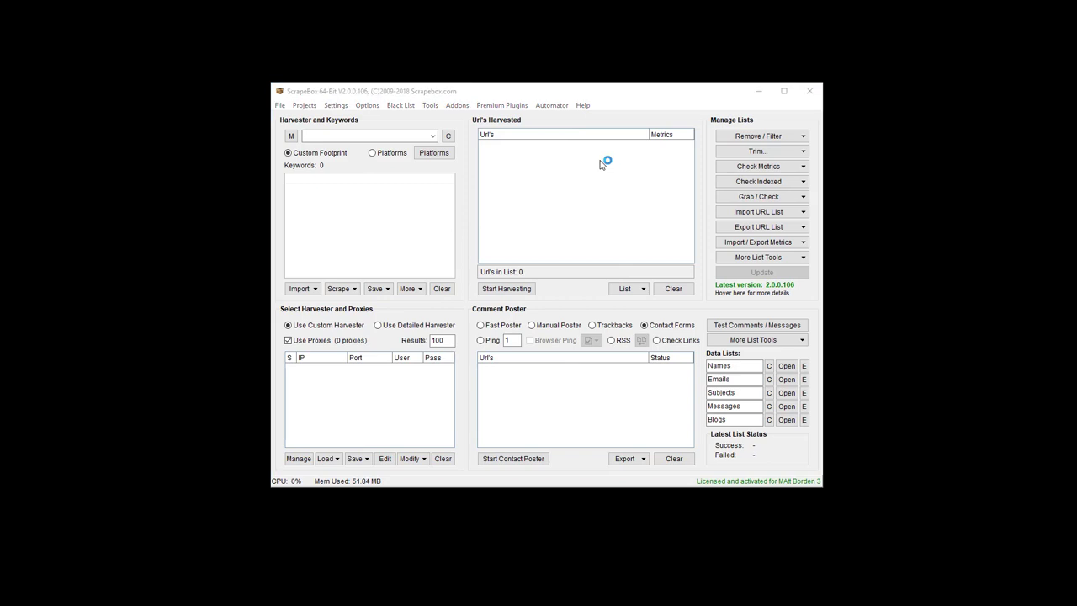
pyautogui.moveTo(632, 53); pyautogui.dragTo(597, 85)
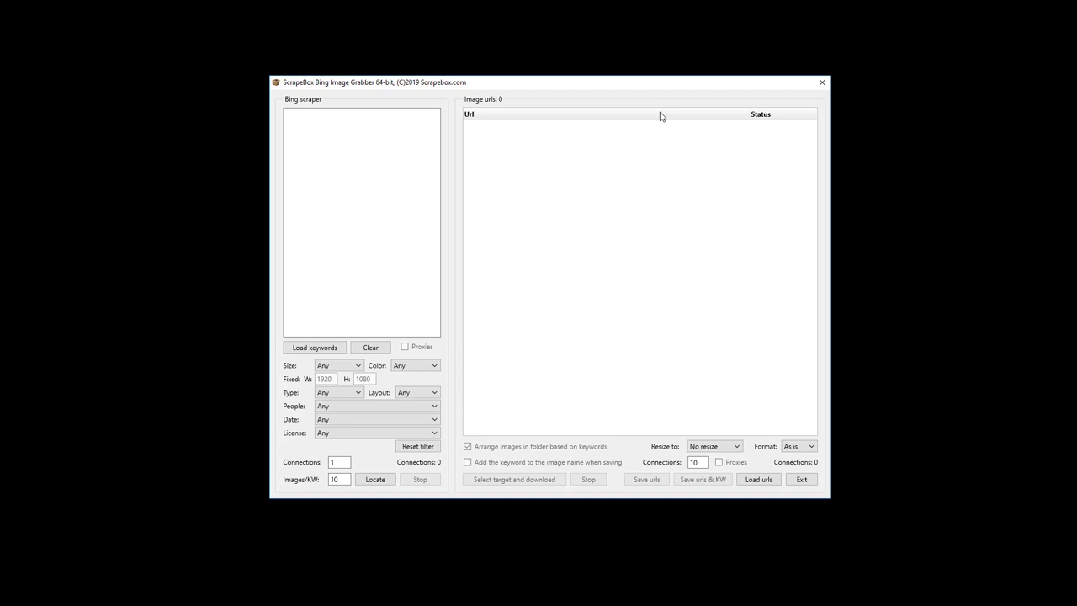
# Enter 'car' as the first keyword in the Bing Image Grabber keyword box.
pyautogui.click(414, 175)
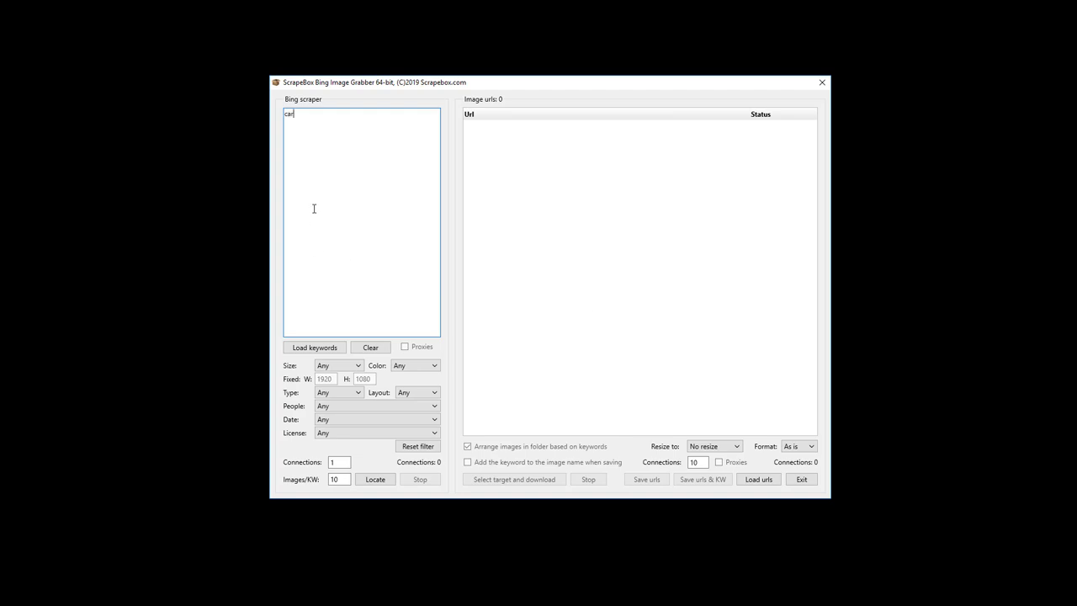
# Add boat and truck below car, then drag the grabber window to the right.
pyautogui.write('oat')
pyautogui.press('Return')
pyautogui.click(415, 315)
pyautogui.moveTo(351, 91); pyautogui.dragTo(598, 95)
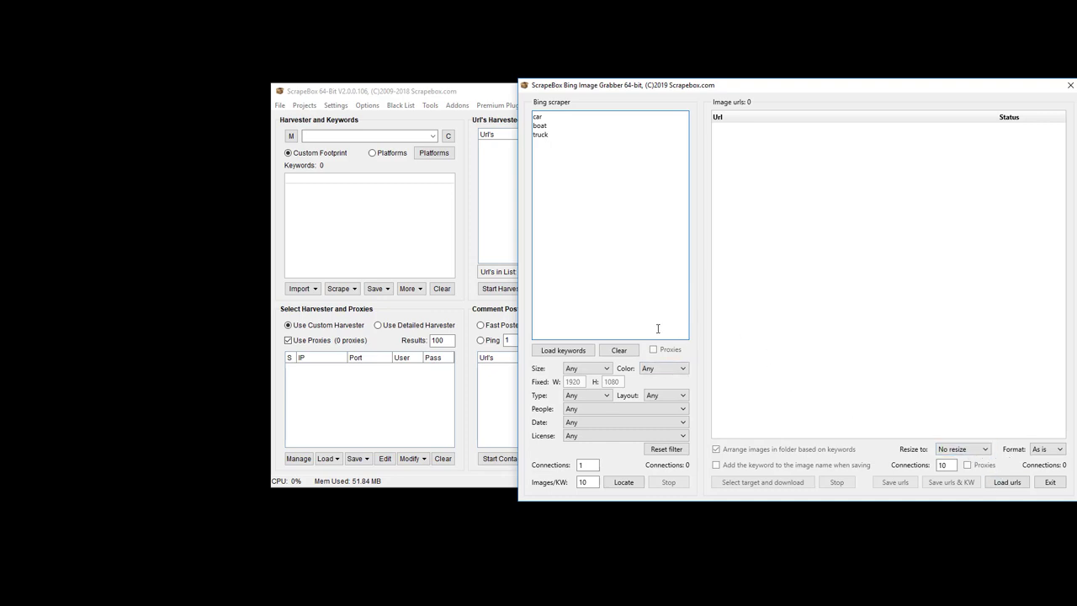
# Add proxy 123.123.123.1:80808 to the main proxy list, then return to the grabber.
pyautogui.click(419, 442)
pyautogui.click(385, 458)
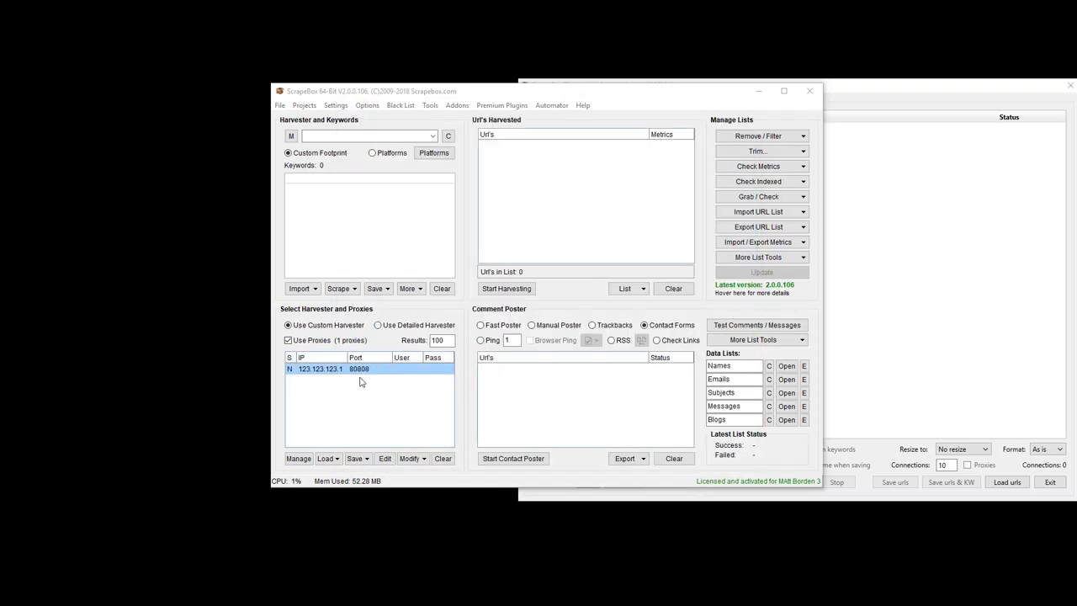
pyautogui.click(921, 268)
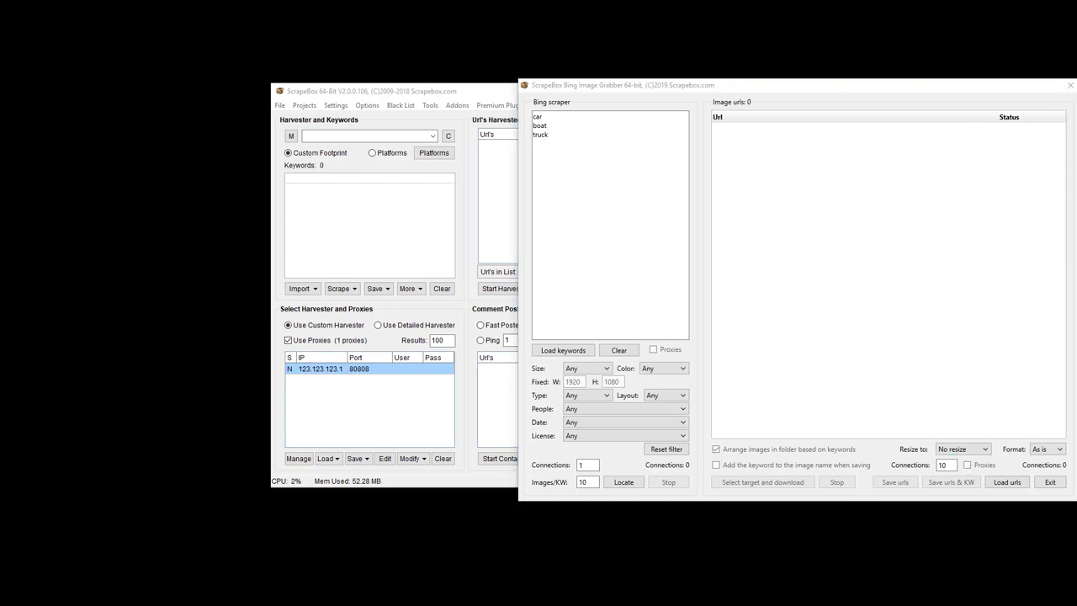
# Relaunch the Bing Image Grabber with the Proxies option left off, and reposition its window.
pyautogui.click(1071, 85)
pyautogui.click(458, 106)
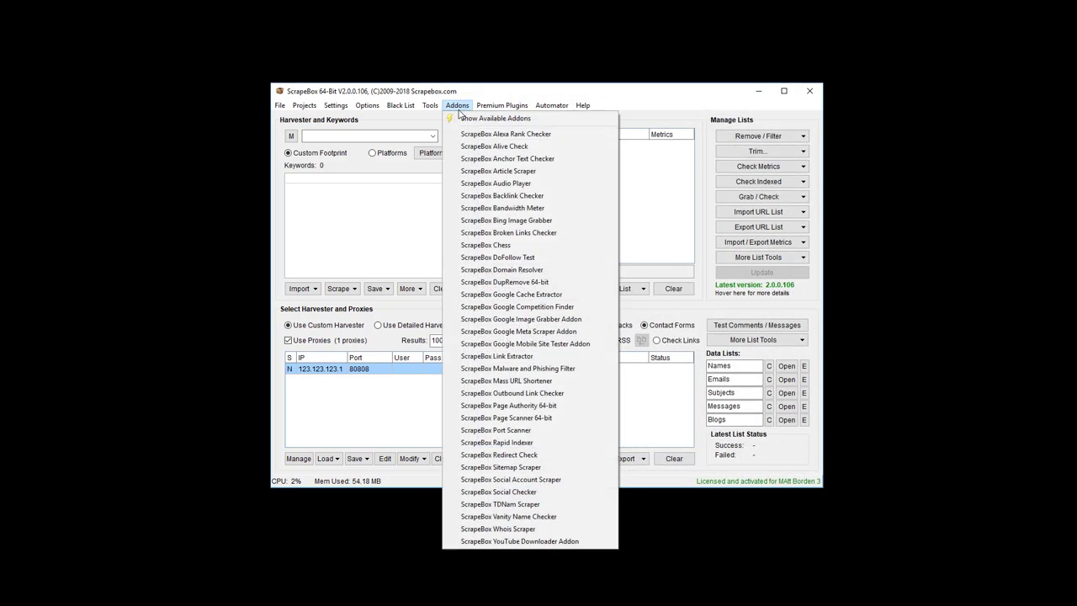
pyautogui.click(514, 222)
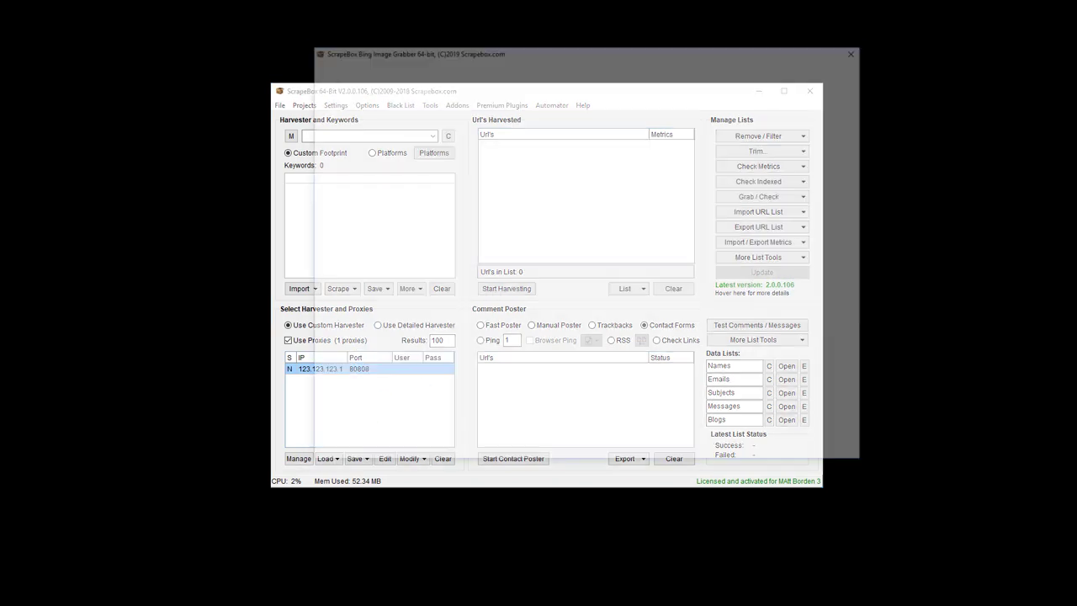
pyautogui.click(442, 314)
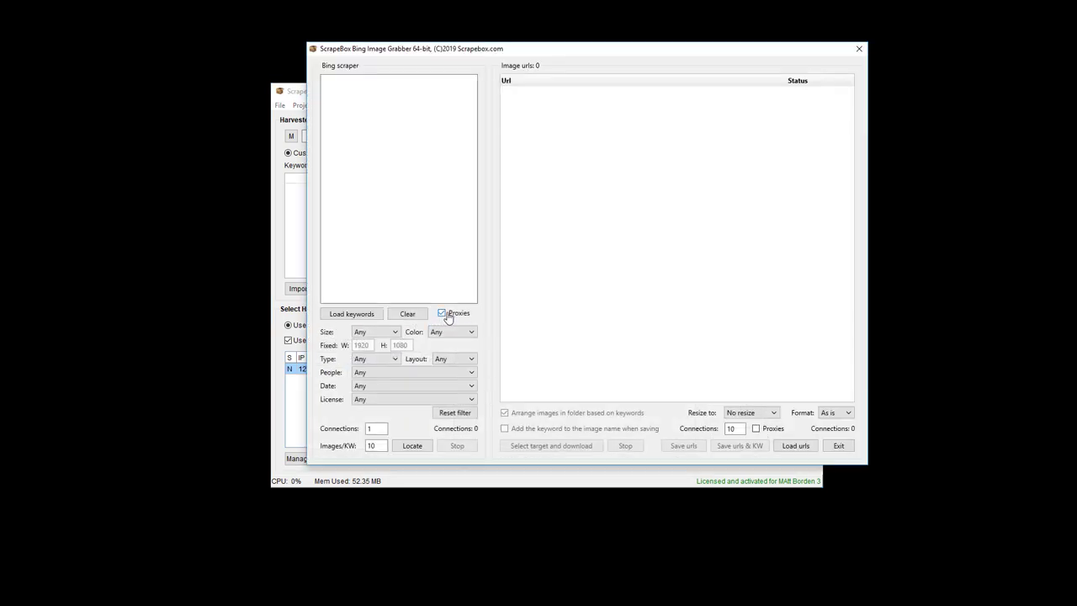
pyautogui.click(440, 312)
pyautogui.click(294, 393)
pyautogui.click(607, 52)
pyautogui.moveTo(608, 49); pyautogui.dragTo(582, 87)
# Enter the keywords car, truck and boat on separate lines.
pyautogui.click(405, 158)
pyautogui.write('car')
pyautogui.press('Return')
pyautogui.write('truck')
pyautogui.press('Return')
pyautogui.write('boat')
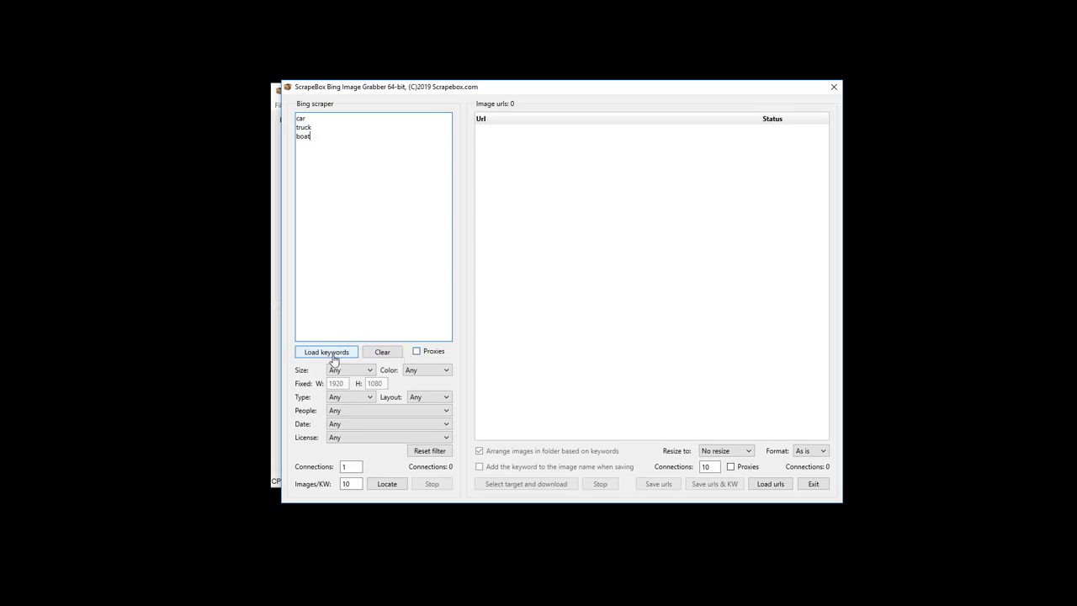
pyautogui.click(360, 372)
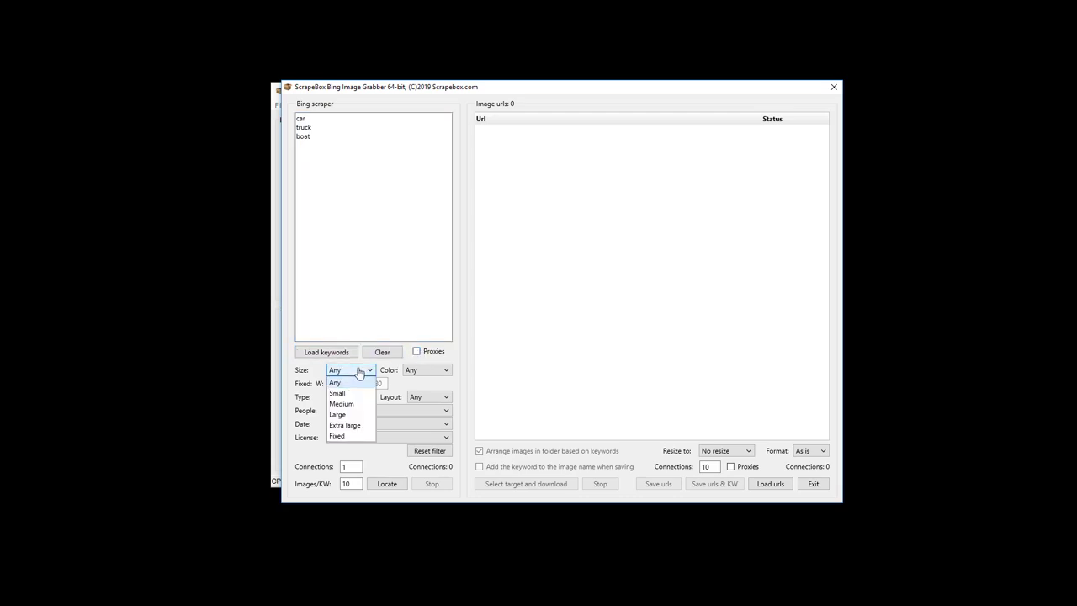
pyautogui.click(347, 436)
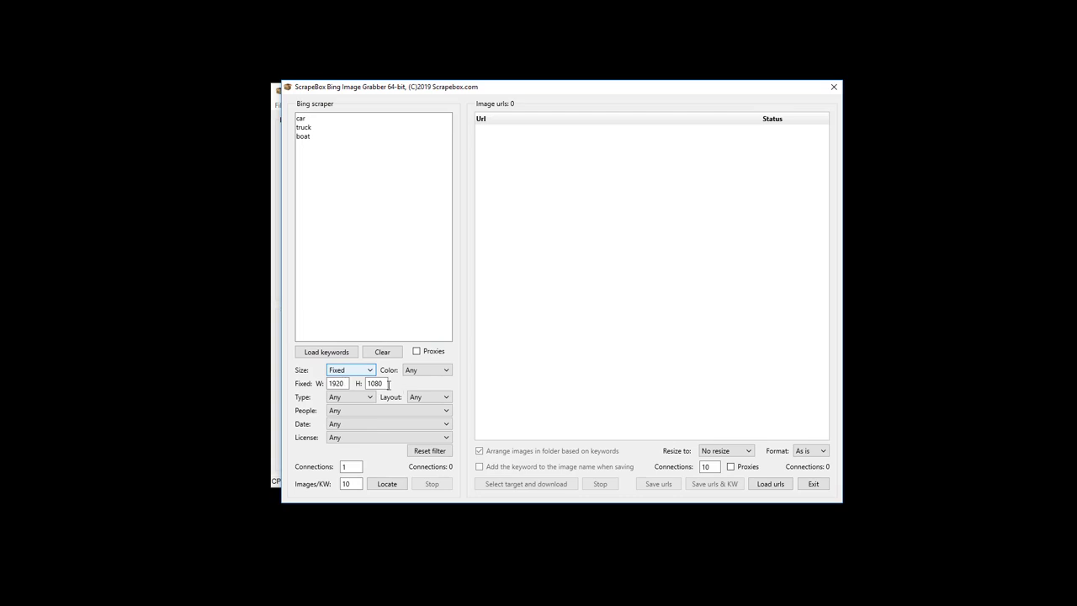
pyautogui.click(357, 370)
pyautogui.click(354, 378)
pyautogui.click(437, 373)
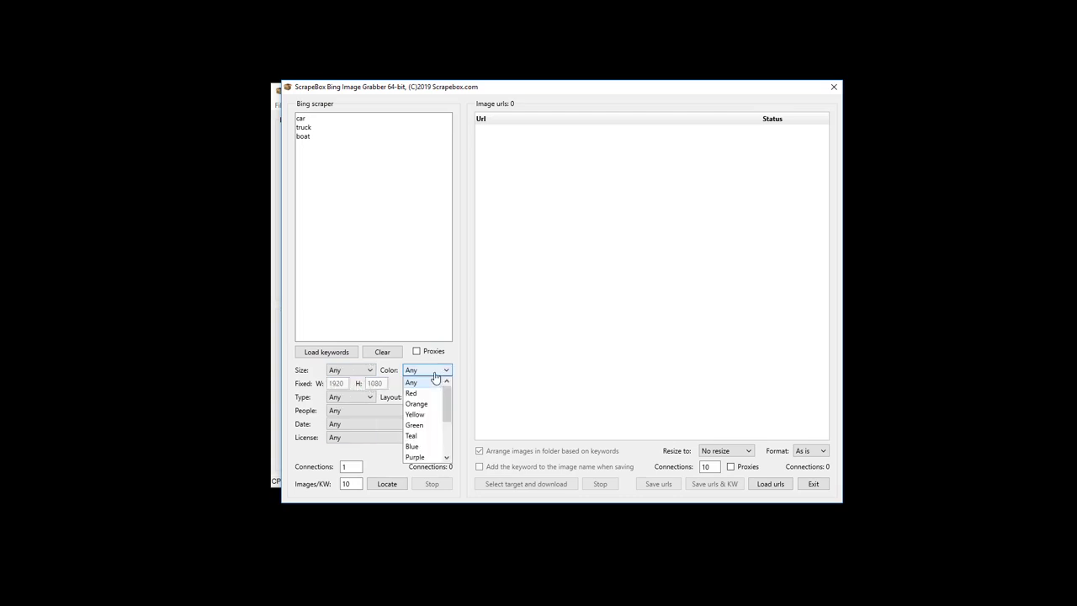
pyautogui.click(297, 379)
pyautogui.click(356, 399)
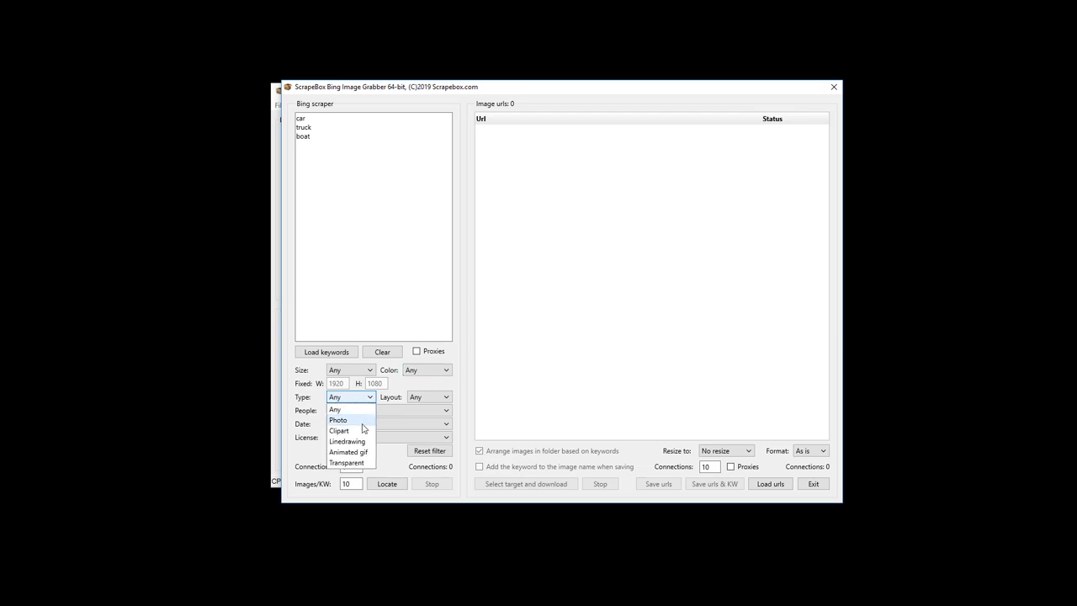
pyautogui.click(431, 397)
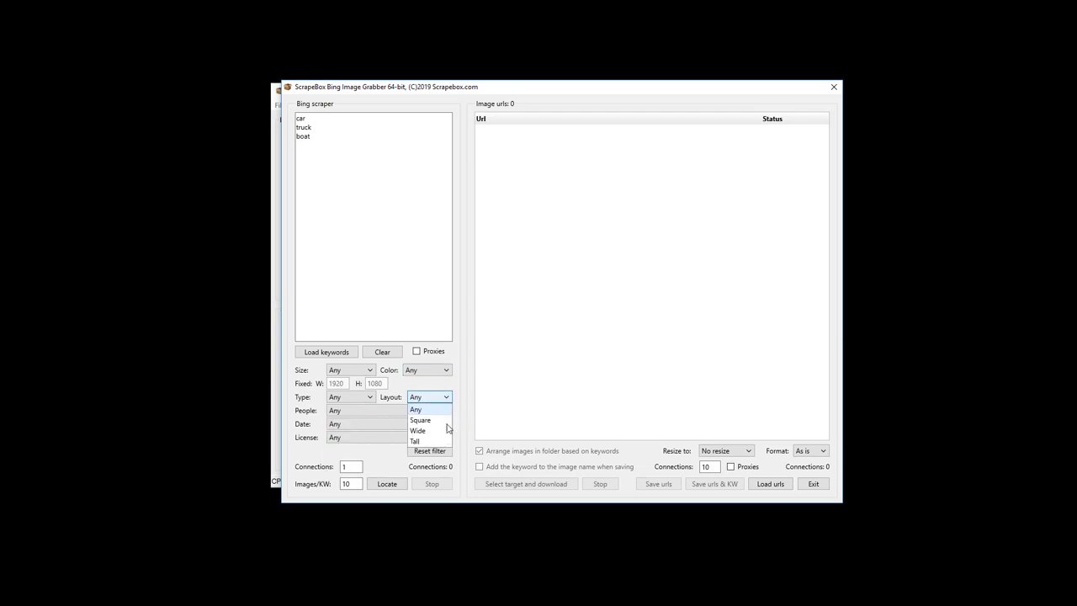
pyautogui.click(356, 412)
pyautogui.click(356, 412)
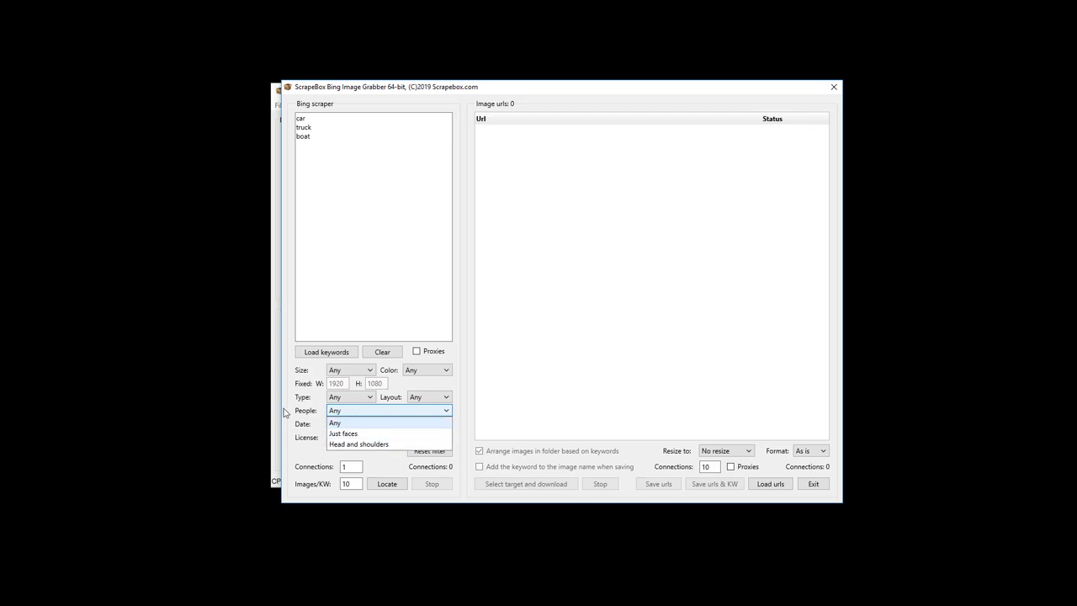
pyautogui.click(373, 422)
pyautogui.click(377, 424)
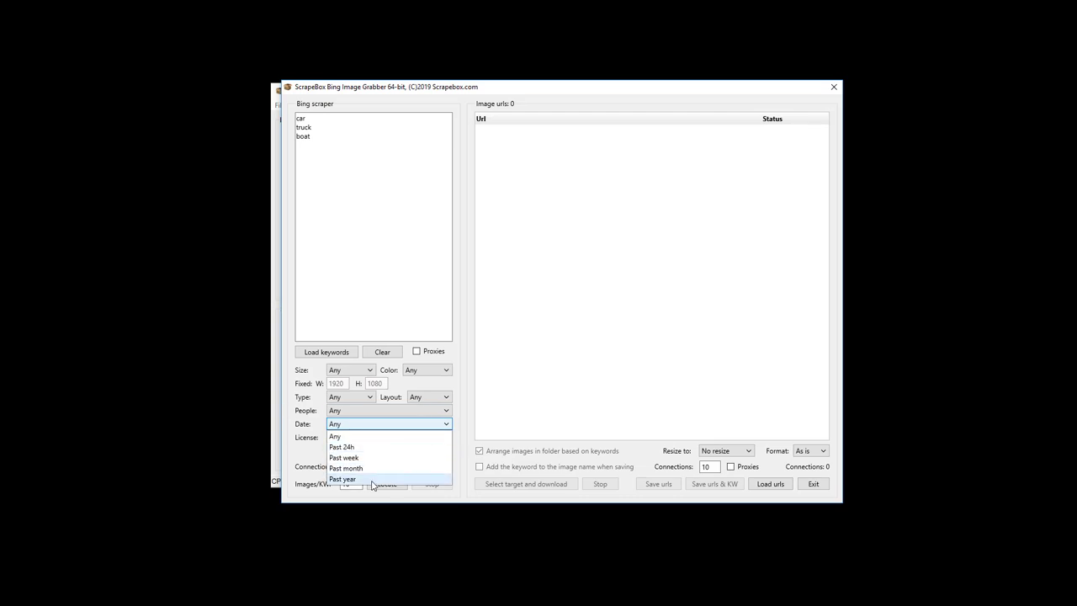
pyautogui.click(362, 437)
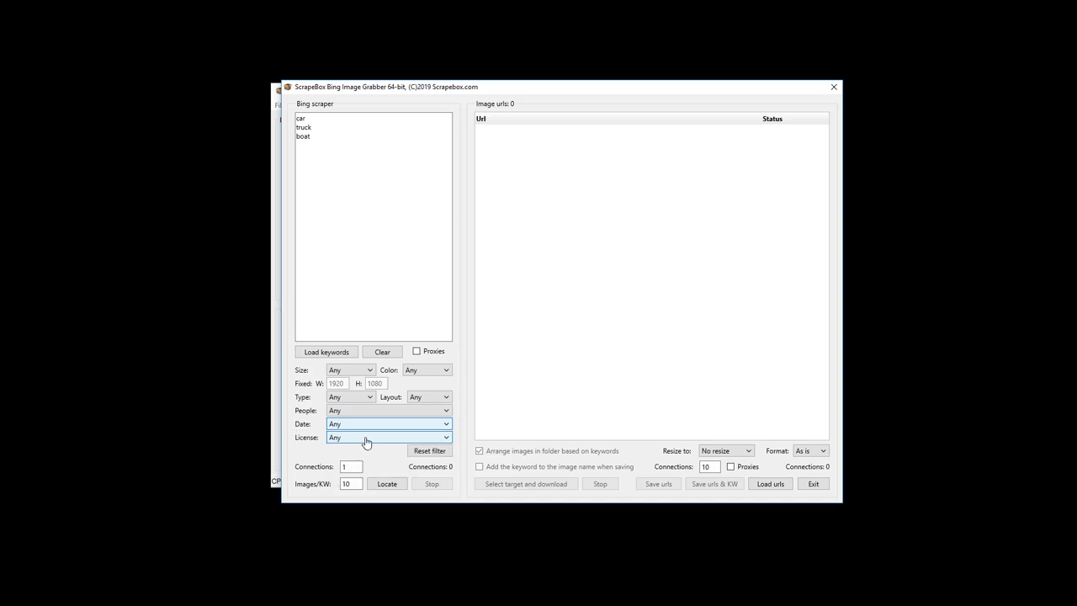
pyautogui.click(365, 438)
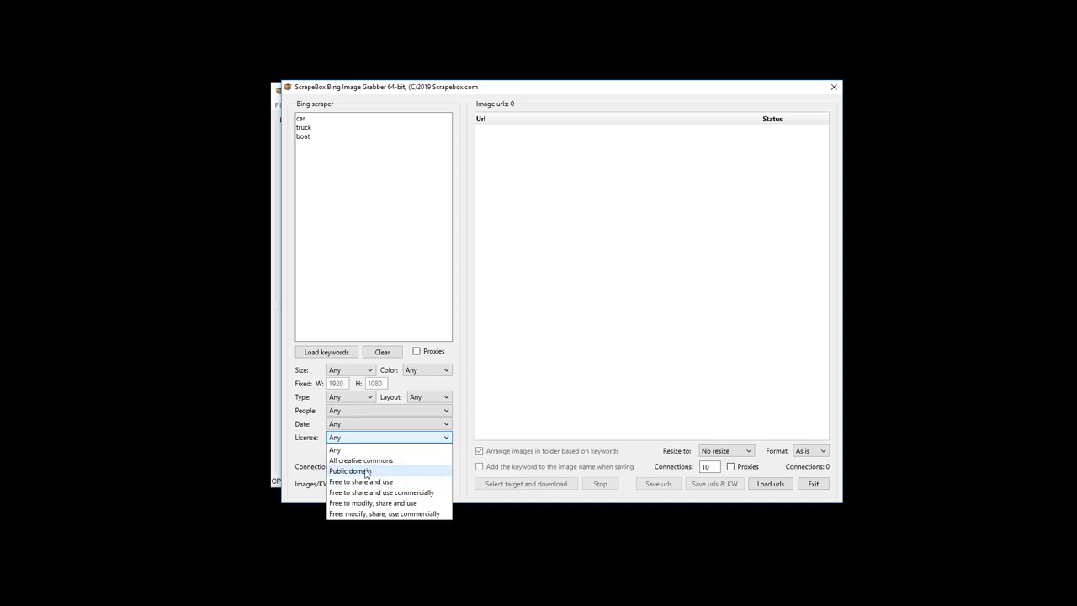
pyautogui.click(294, 454)
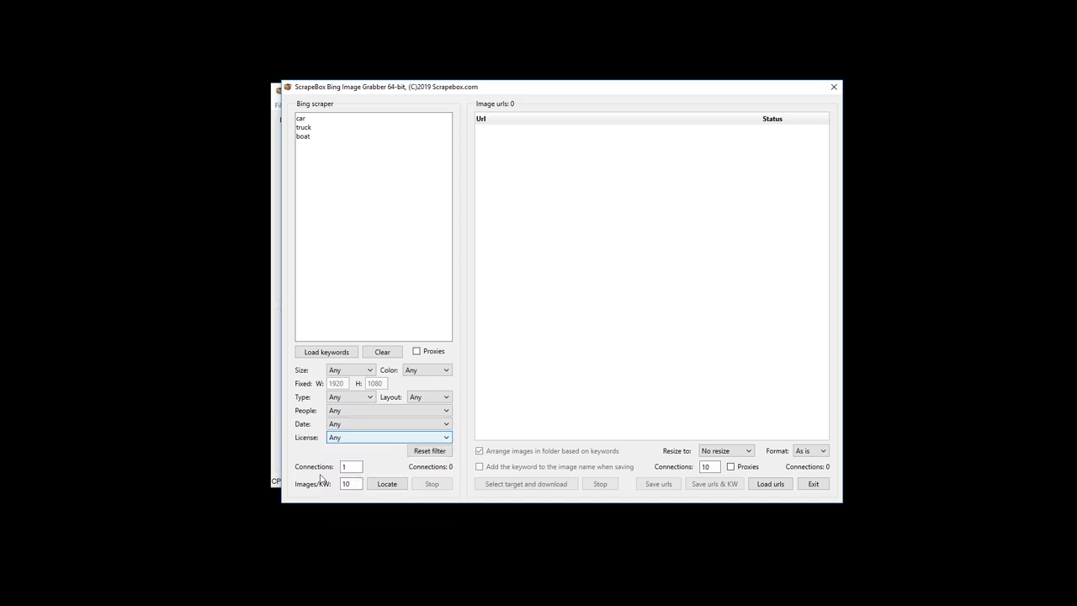
pyautogui.click(406, 424)
pyautogui.click(394, 455)
pyautogui.click(440, 397)
pyautogui.click(428, 418)
pyautogui.click(430, 450)
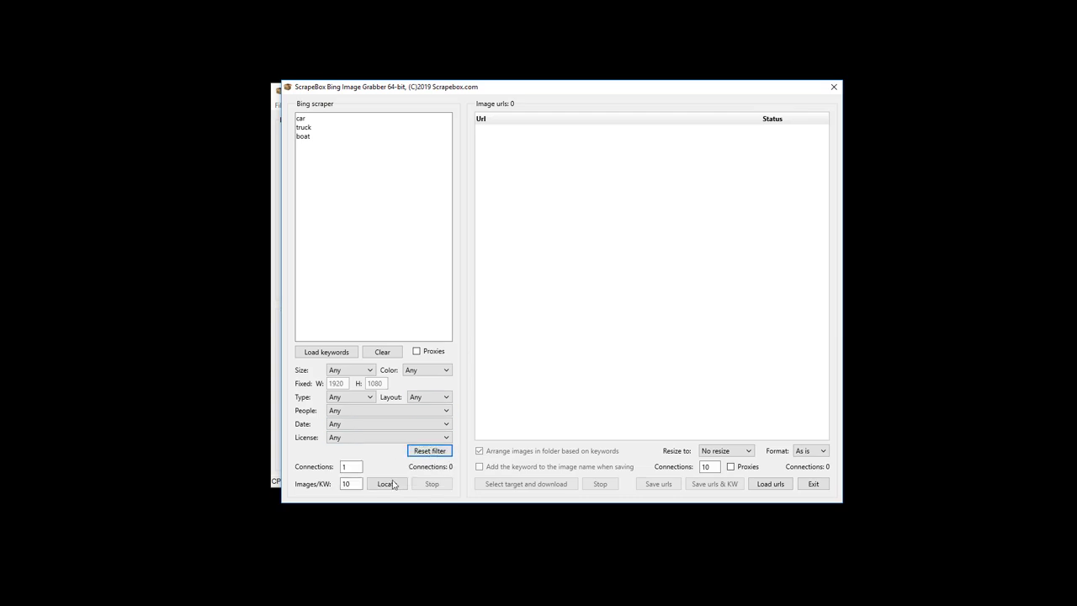
pyautogui.click(353, 467)
pyautogui.doubleClick(352, 467)
pyautogui.press('Tab')
pyautogui.write('1000')
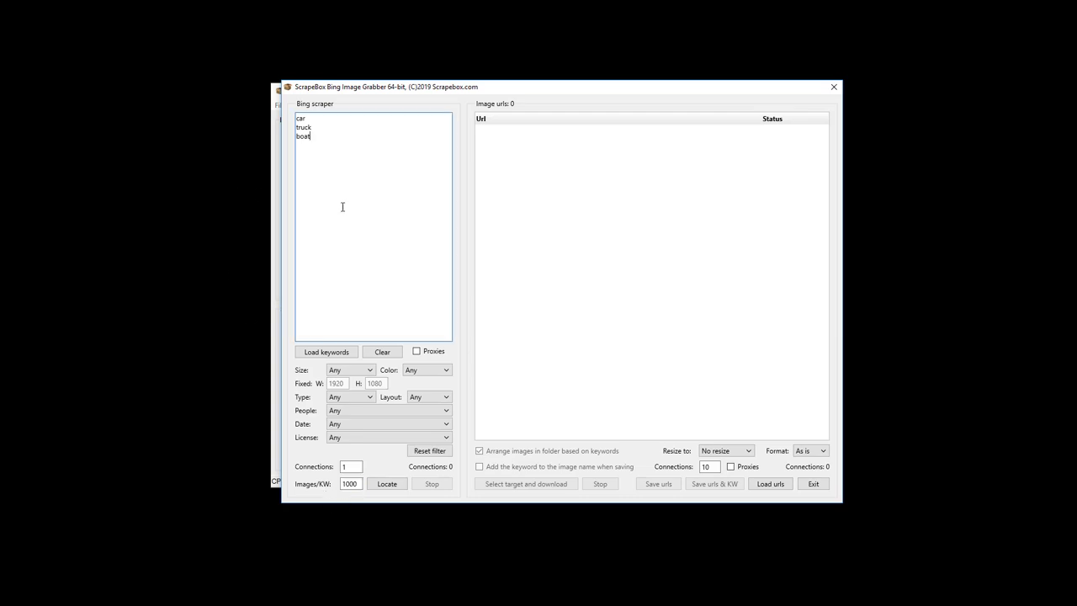
pyautogui.doubleClick(350, 484)
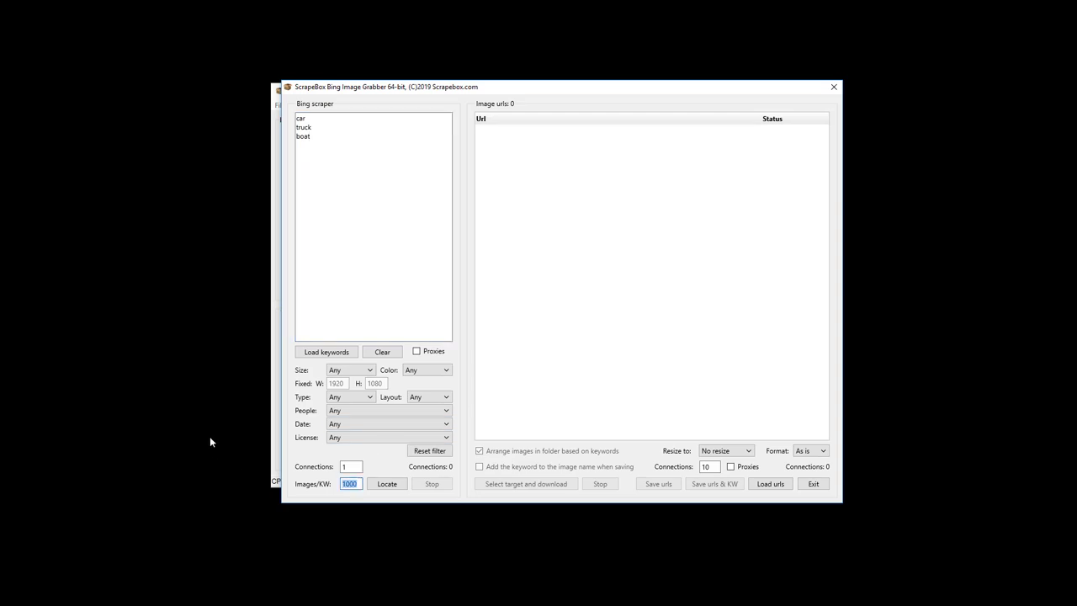
pyautogui.write('10')
pyautogui.click(388, 485)
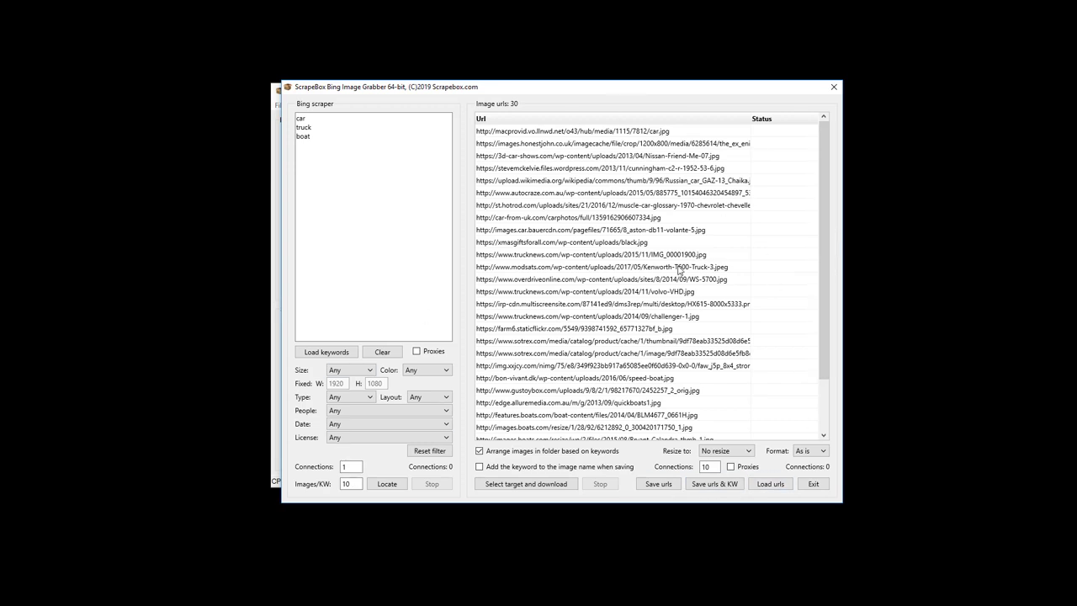
pyautogui.scroll(-2, 648, 261)
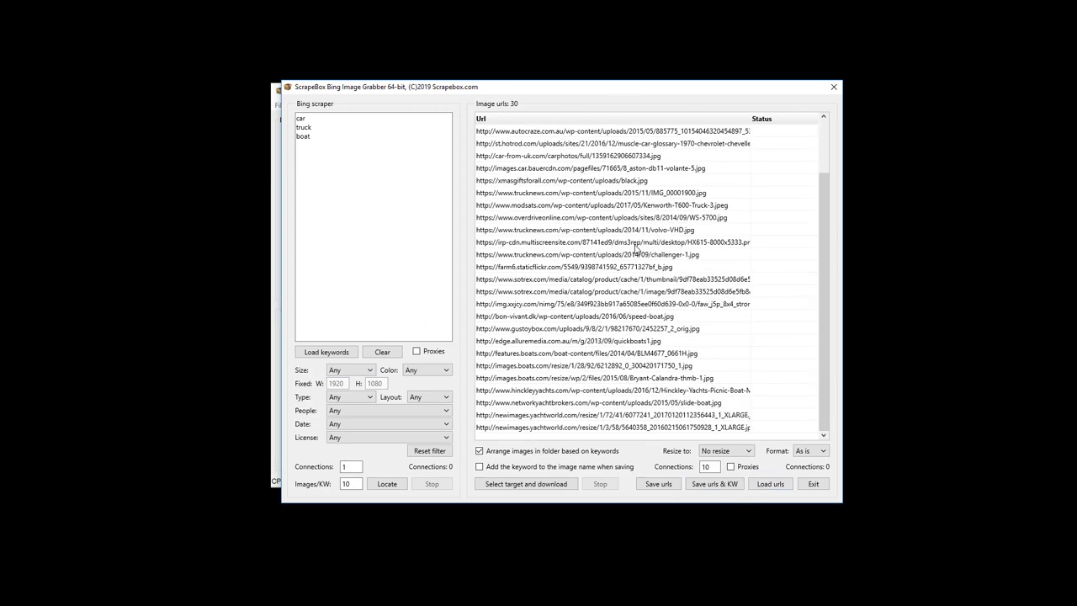
pyautogui.scroll(2, 637, 248)
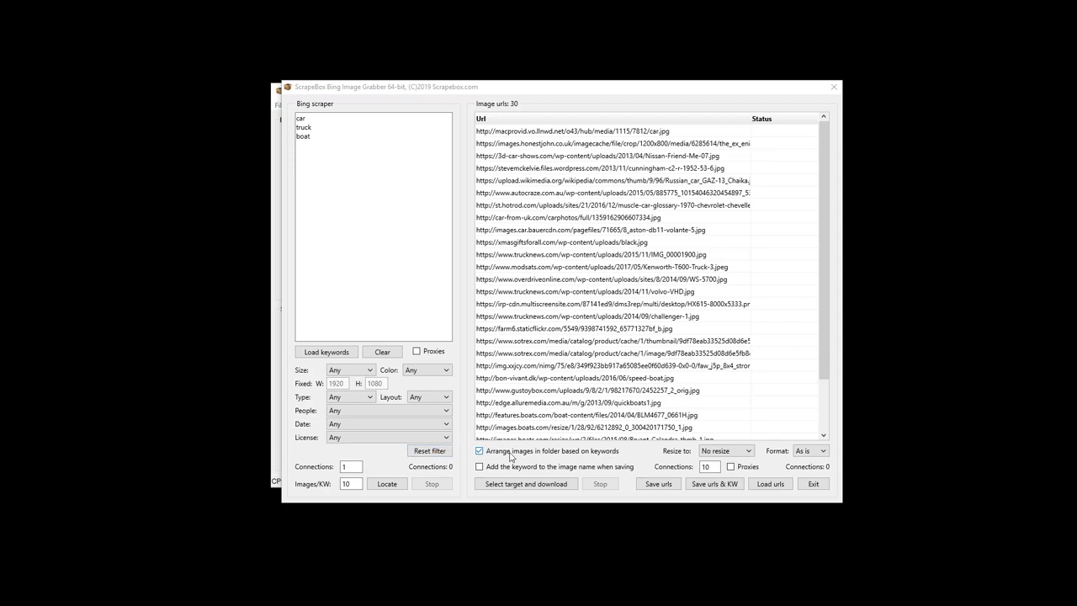
# Keep 'Arrange images in folder based on keywords' on and enable adding keywords to image names.
pyautogui.click(481, 457)
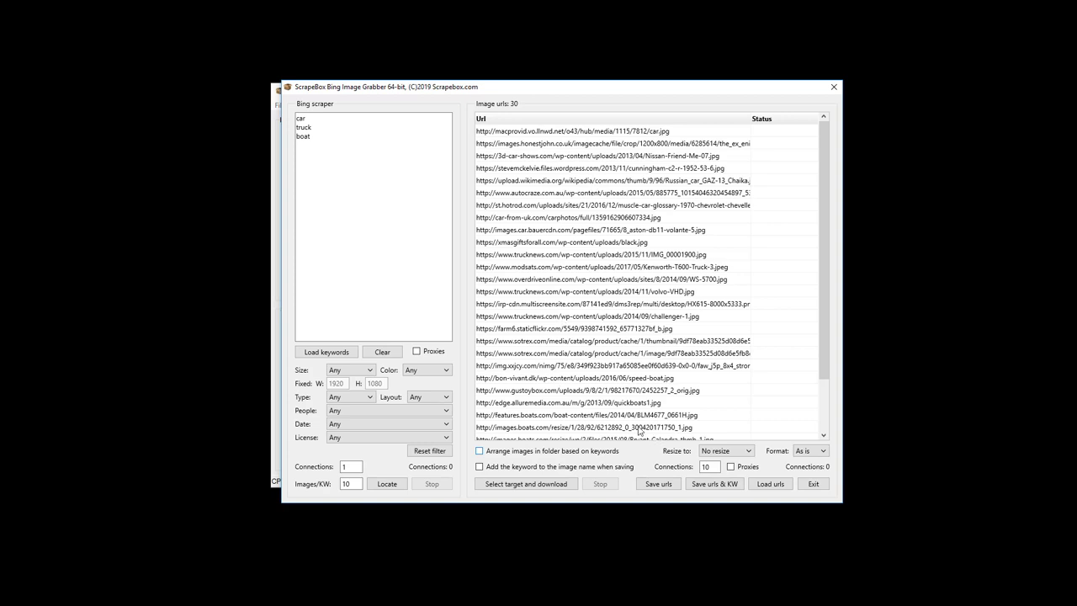
pyautogui.click(479, 452)
pyautogui.doubleClick(304, 118)
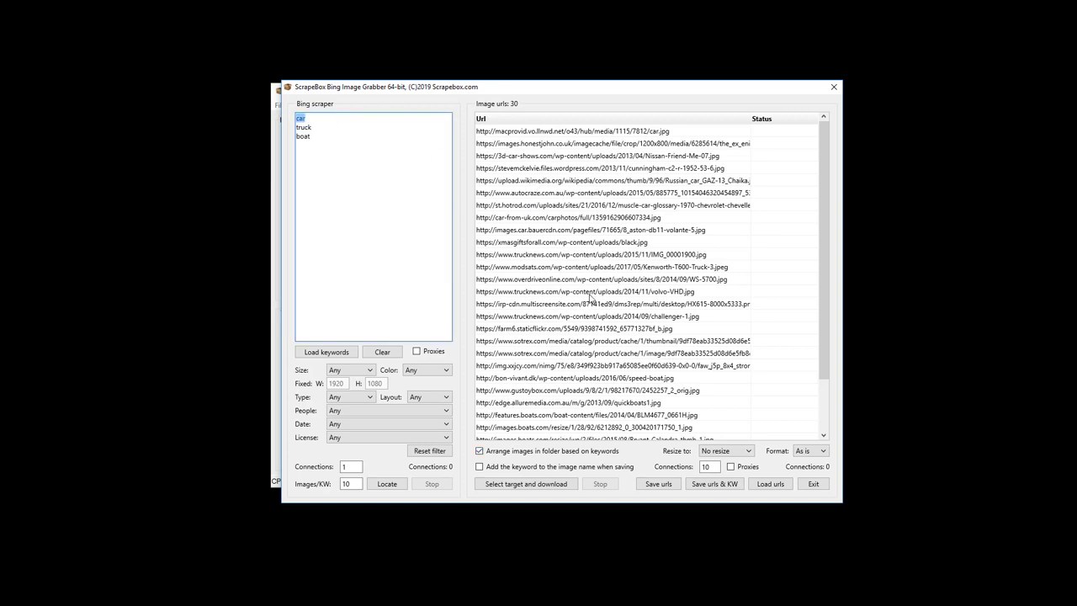
pyautogui.doubleClick(308, 127)
pyautogui.click(598, 471)
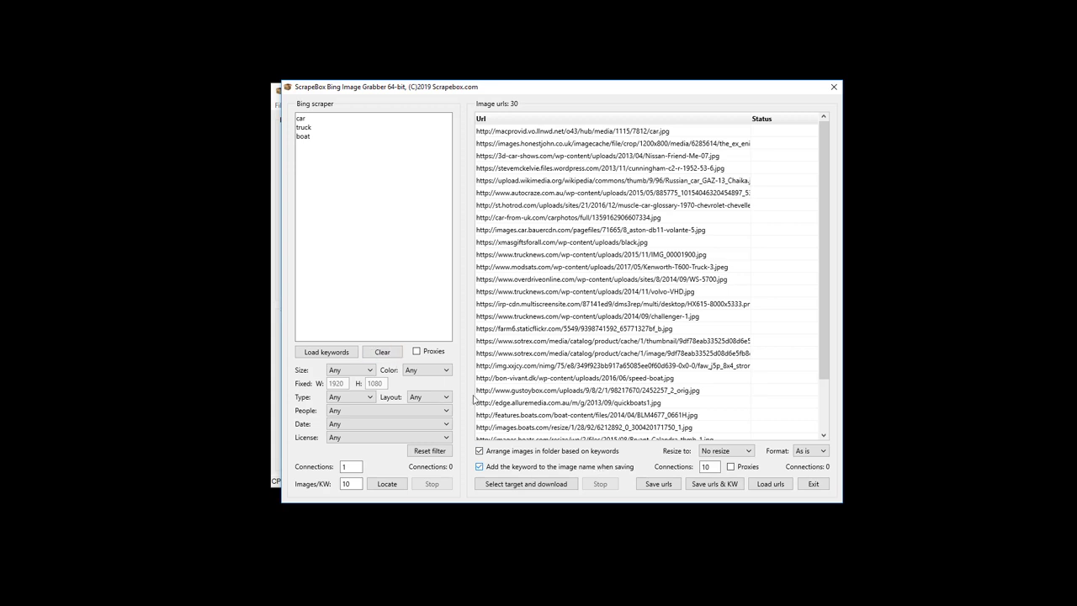
pyautogui.click(727, 451)
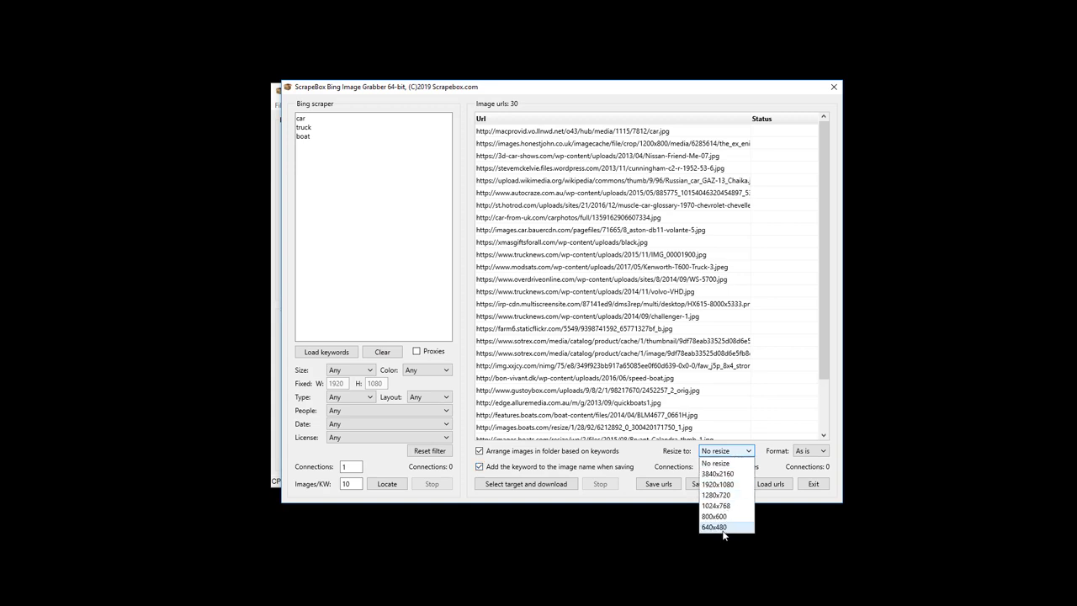
pyautogui.click(769, 455)
pyautogui.click(805, 454)
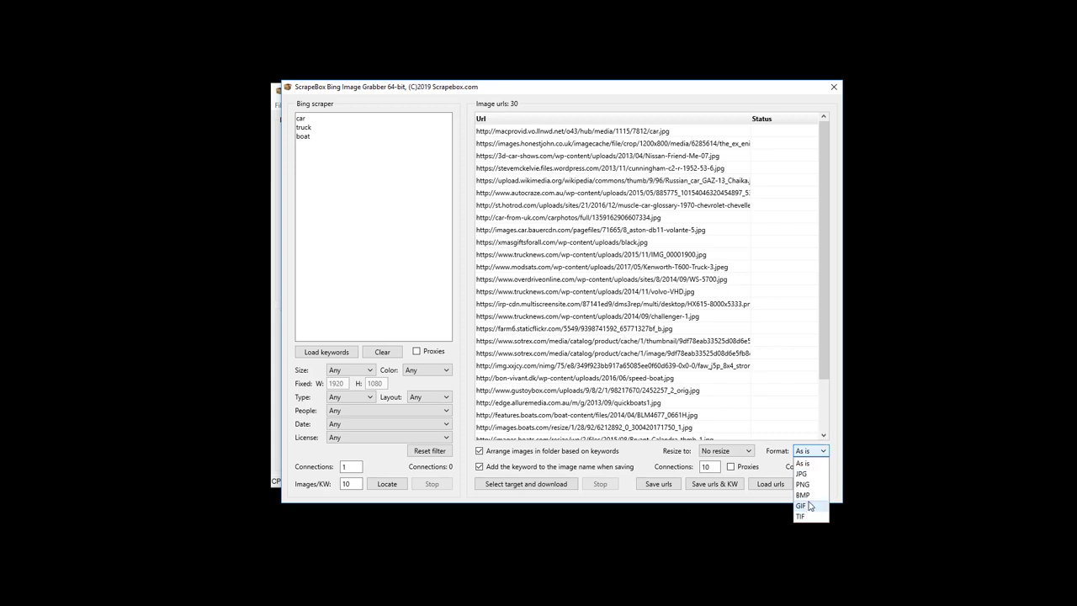
pyautogui.click(780, 454)
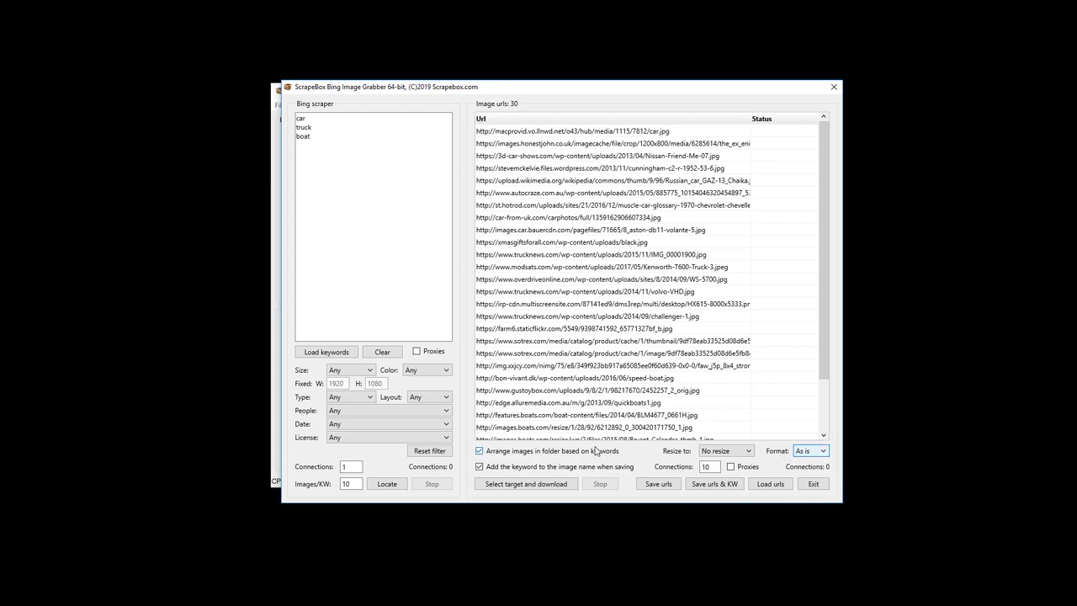
pyautogui.press('Tab')
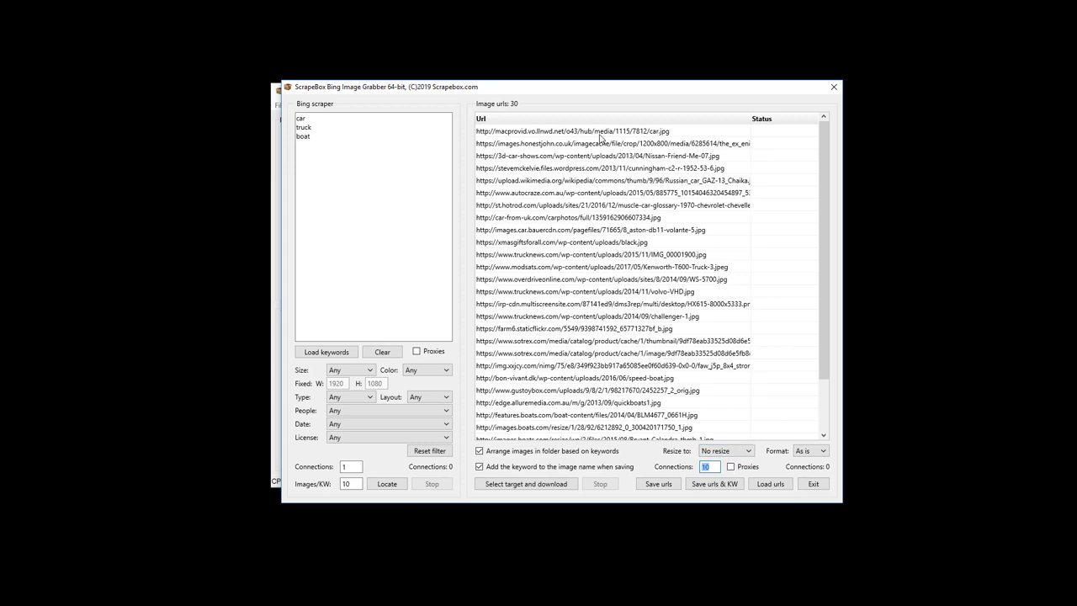
pyautogui.doubleClick(342, 468)
pyautogui.doubleClick(712, 466)
pyautogui.click(715, 466)
pyautogui.moveTo(716, 467); pyautogui.dragTo(676, 461)
# Download the images into Desktop > Del When Done > Video as the target folder.
pyautogui.click(550, 486)
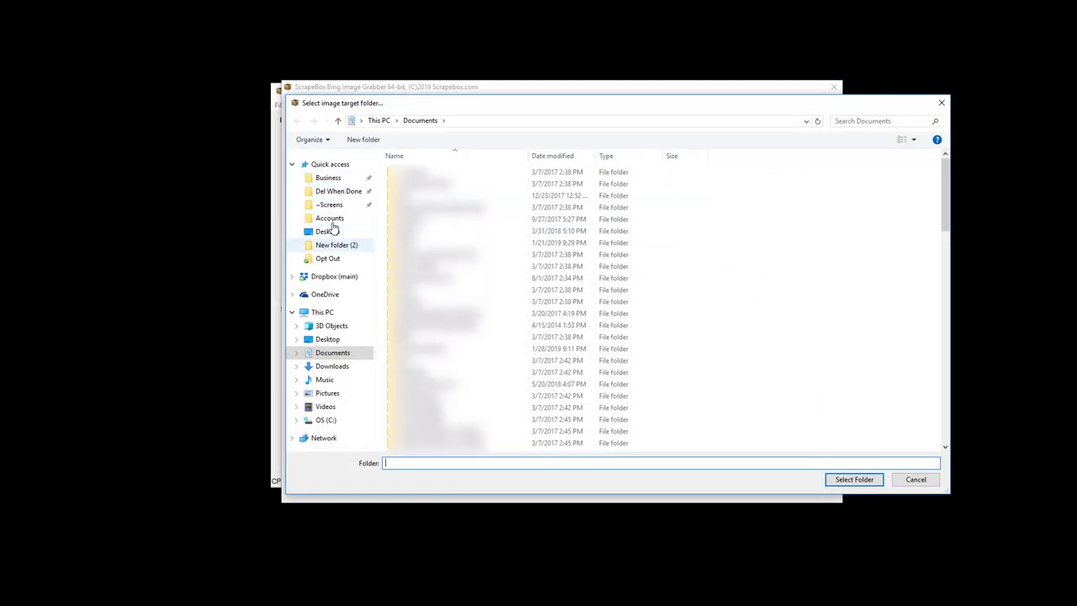
pyautogui.click(345, 191)
pyautogui.doubleClick(538, 318)
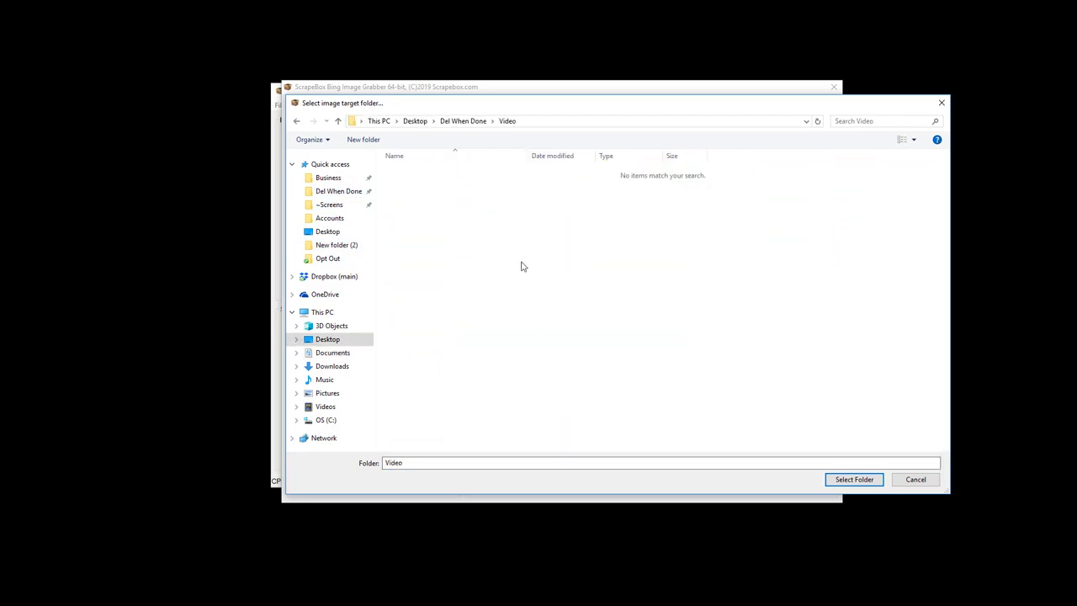
pyautogui.click(854, 479)
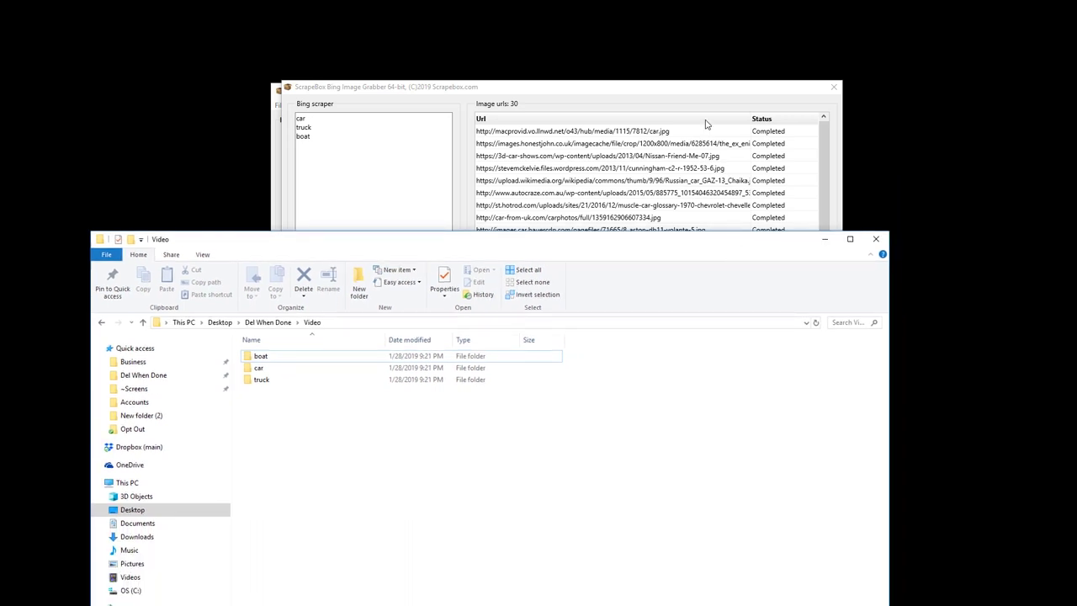
# Bring the Image Grabber window back in front after viewing the boat, car and truck folders.
pyautogui.click(702, 108)
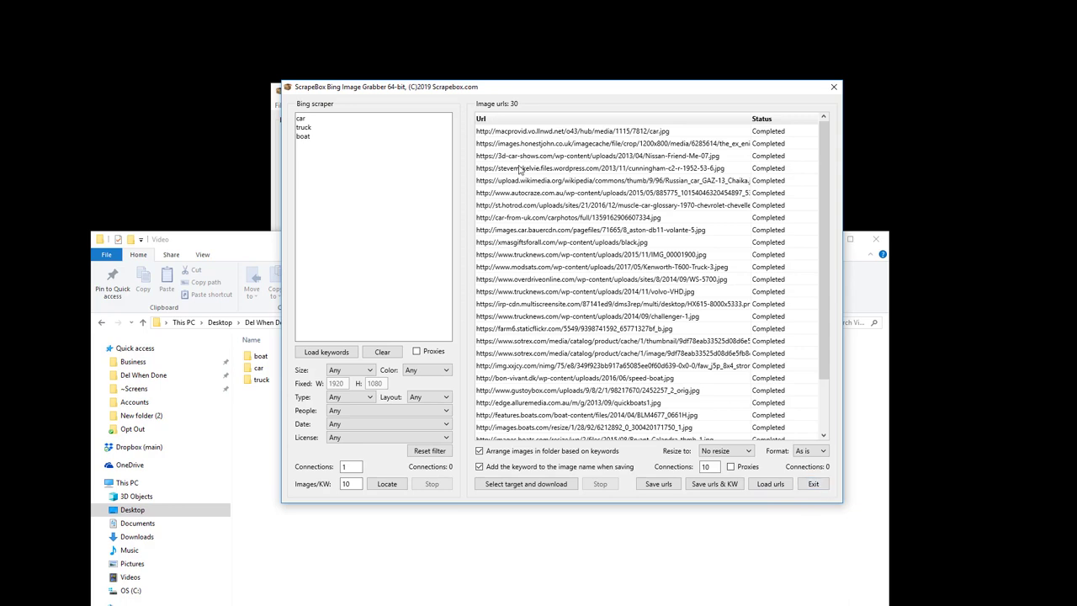
# Select the car keyword and click into the lists so the Status column resets.
pyautogui.moveTo(312, 119); pyautogui.dragTo(269, 121)
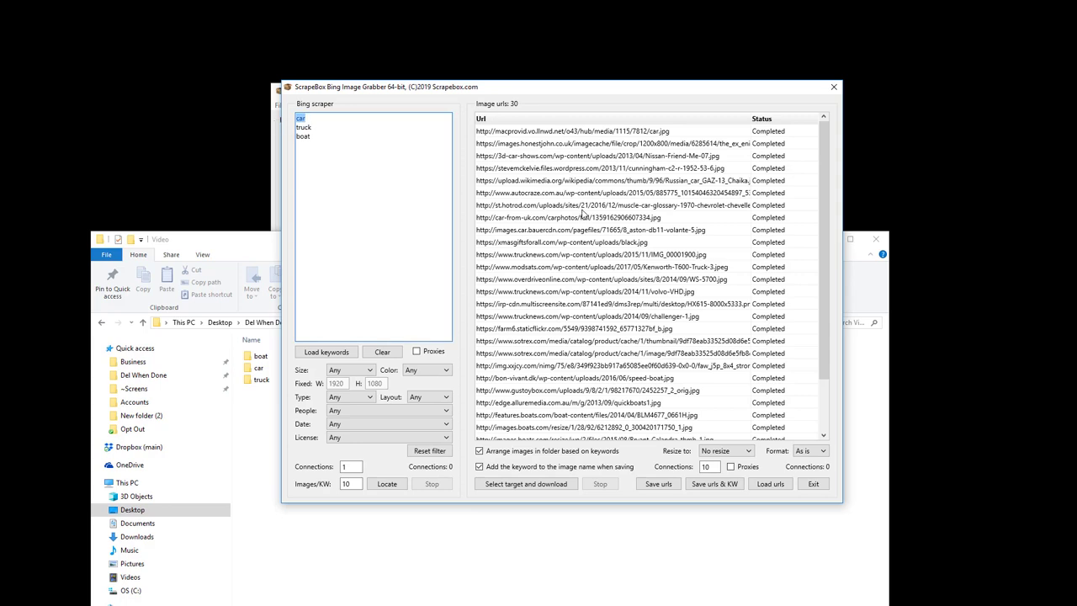
pyautogui.click(674, 134)
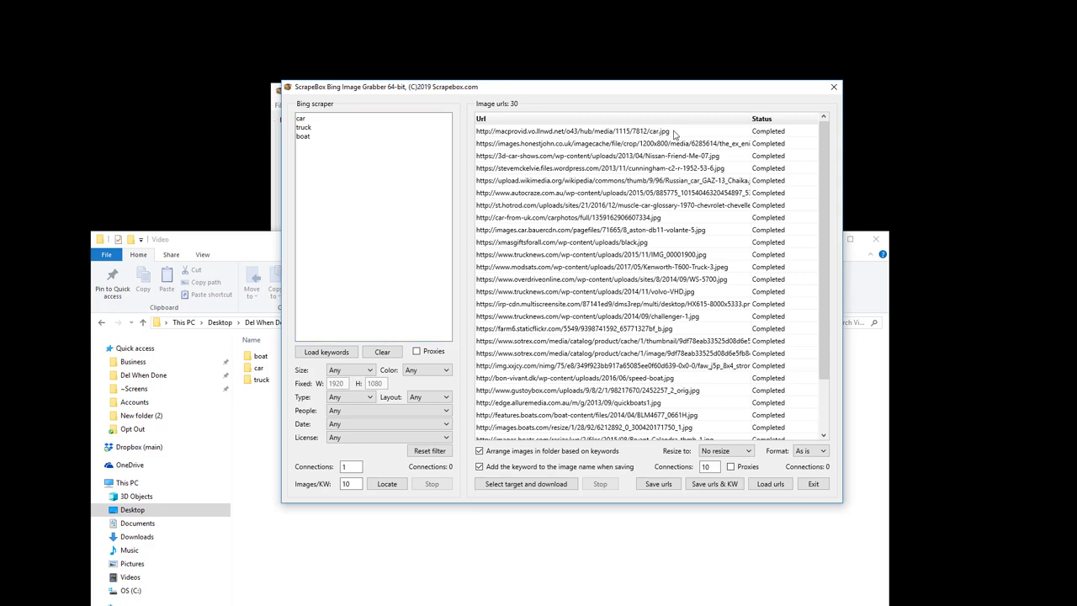
pyautogui.click(308, 122)
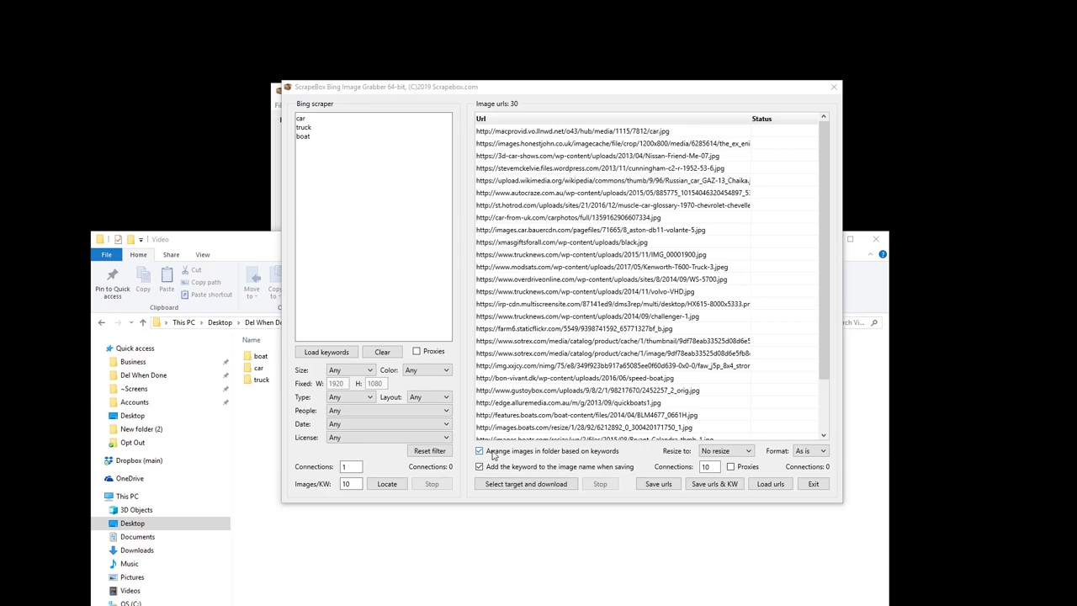
# Save the URL list over 1111.txt and reload it from 1111.txt.
pyautogui.click(657, 485)
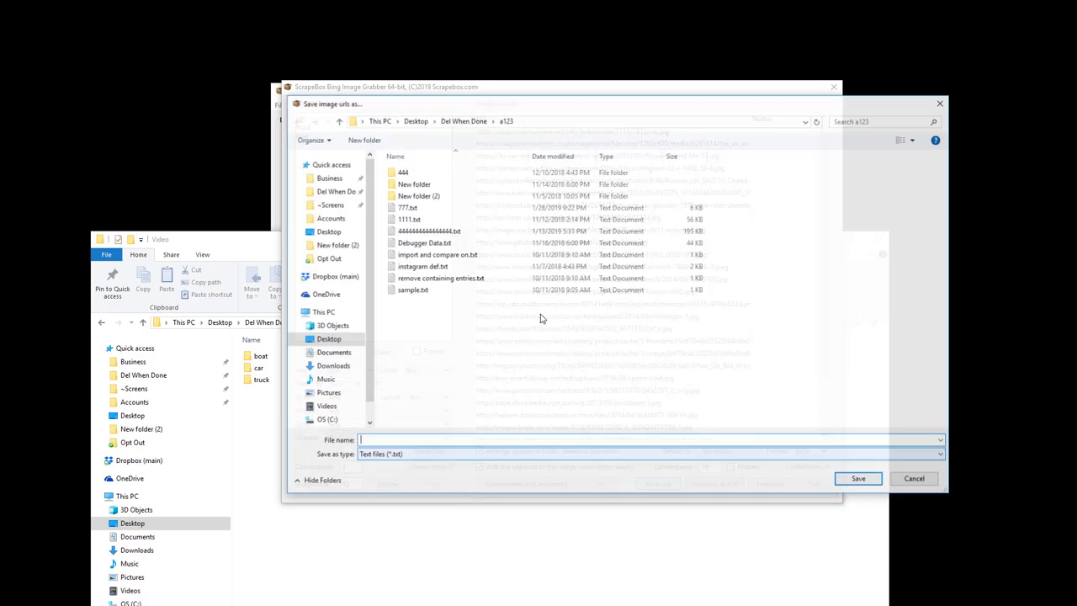
pyautogui.doubleClick(410, 219)
pyautogui.click(660, 263)
pyautogui.click(770, 485)
pyautogui.click(410, 219)
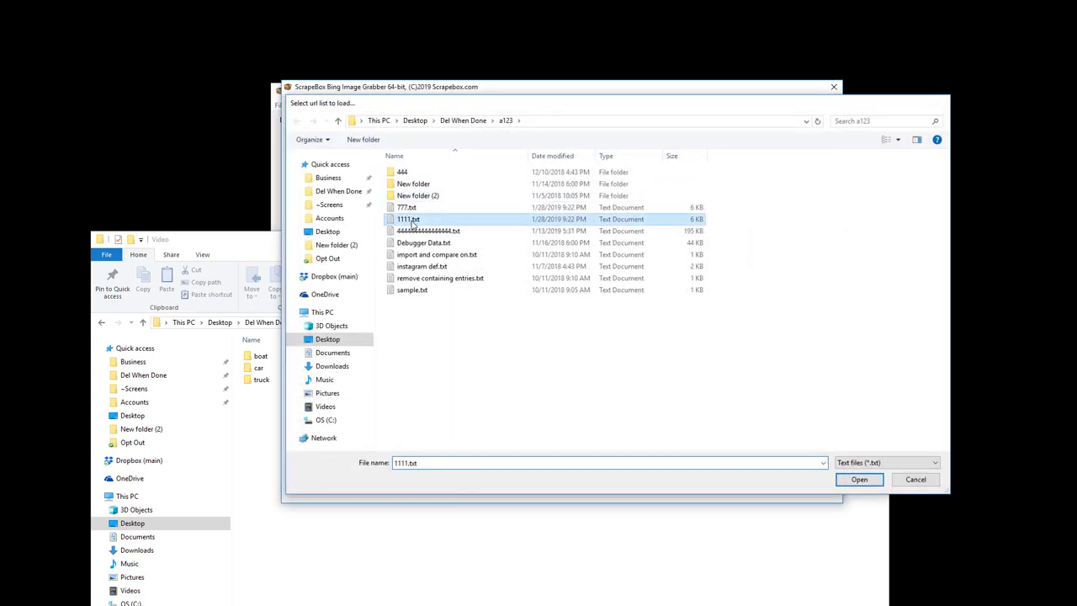
pyautogui.doubleClick(412, 220)
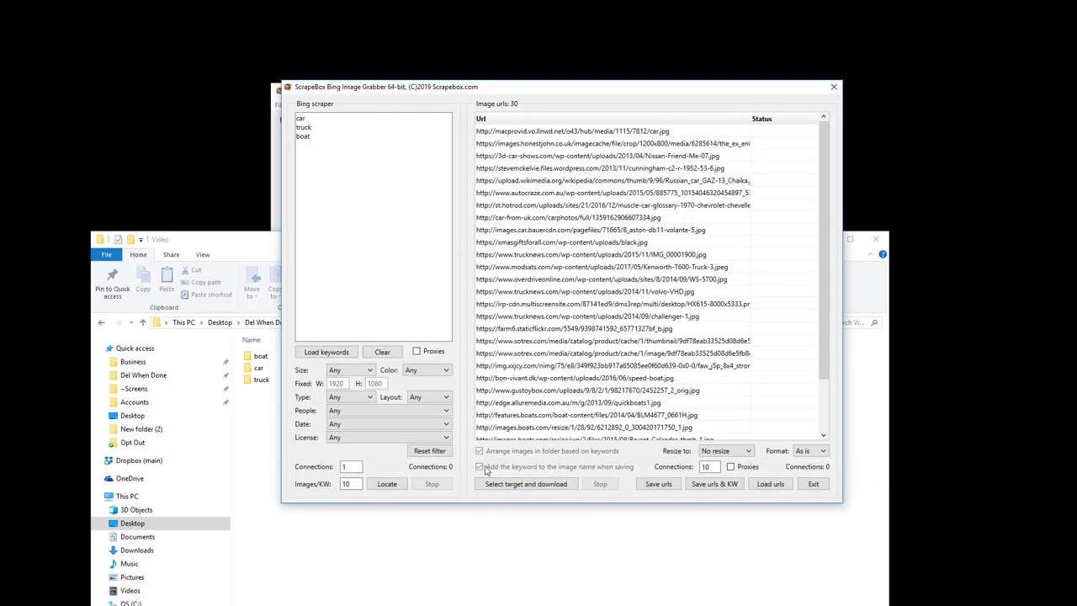
# Clear the keywords, try saving URLs with keywords, load 777.txt, and bring the Video folder forward.
pyautogui.click(383, 353)
pyautogui.click(656, 485)
pyautogui.click(689, 487)
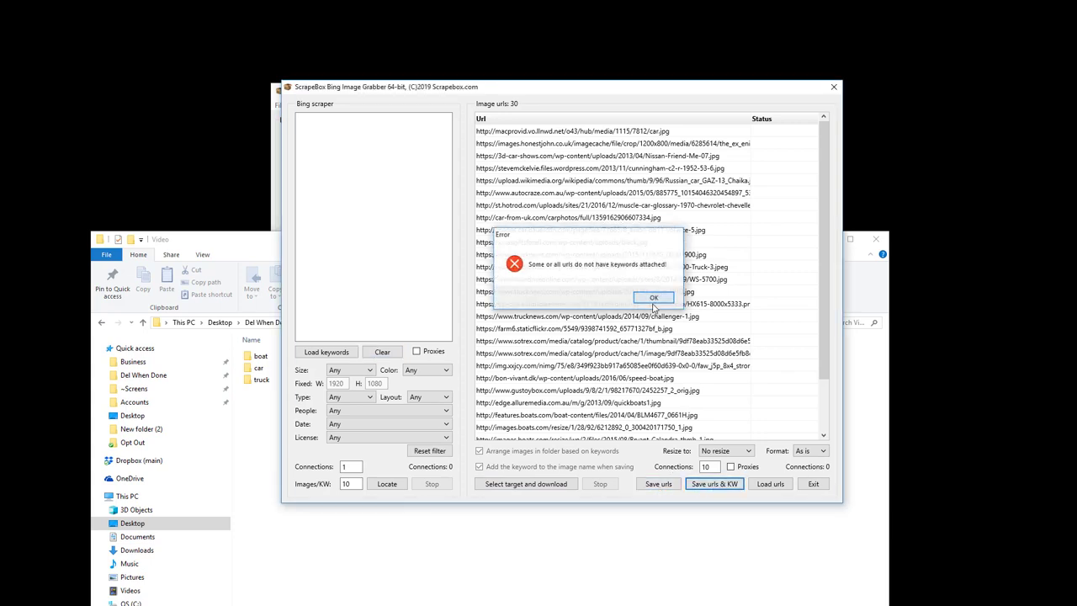
pyautogui.click(770, 484)
pyautogui.doubleClick(423, 210)
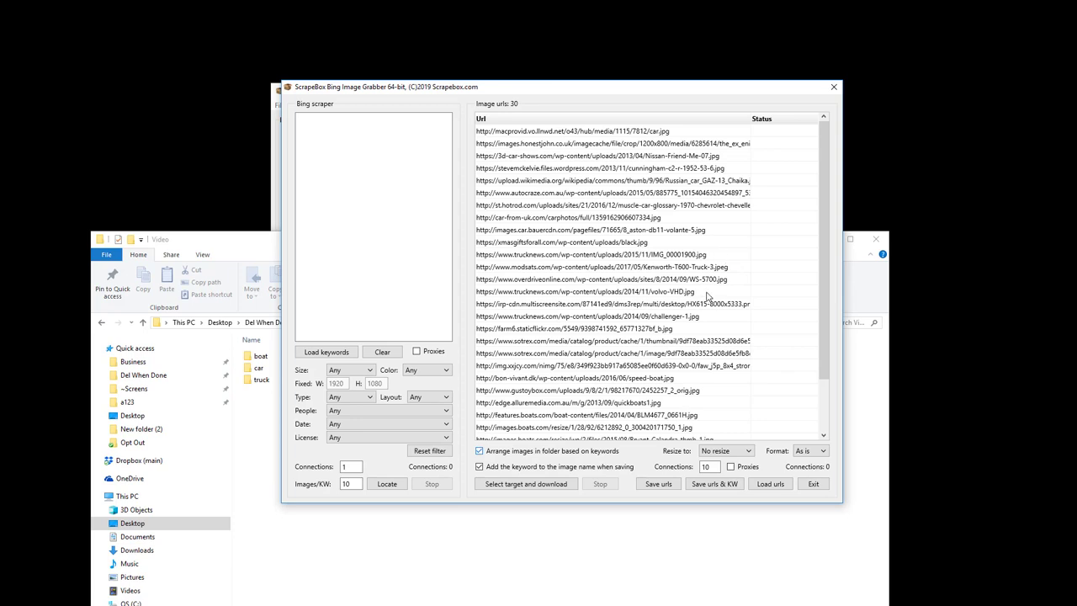
pyautogui.click(606, 556)
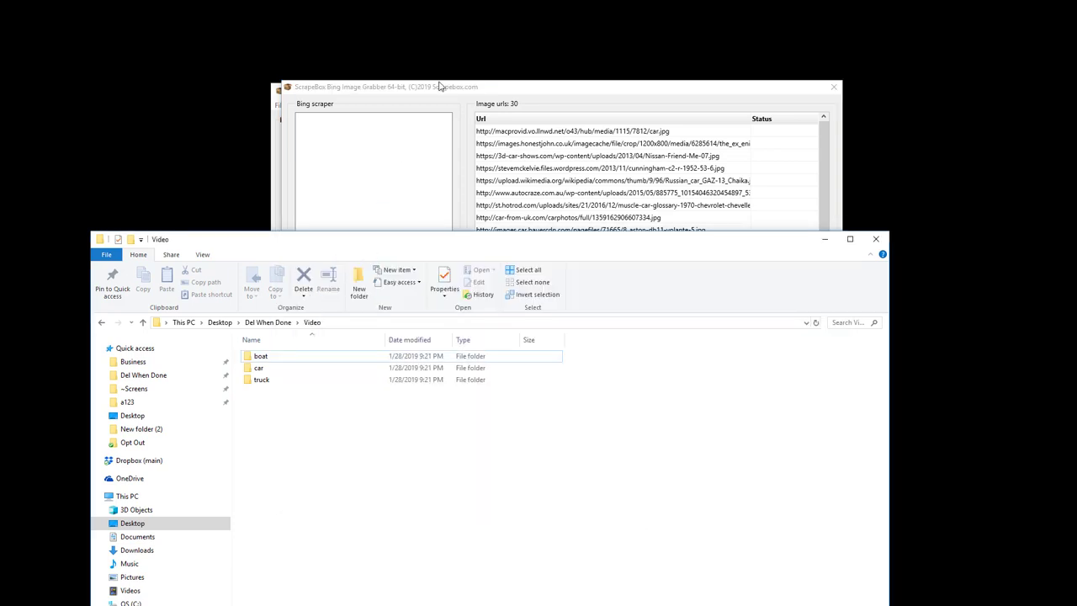
# Browse the boat, car and truck image folders under Video, then minimize Explorer to return to ScrapeBox.
pyautogui.moveTo(414, 245); pyautogui.dragTo(509, 72)
pyautogui.doubleClick(357, 189)
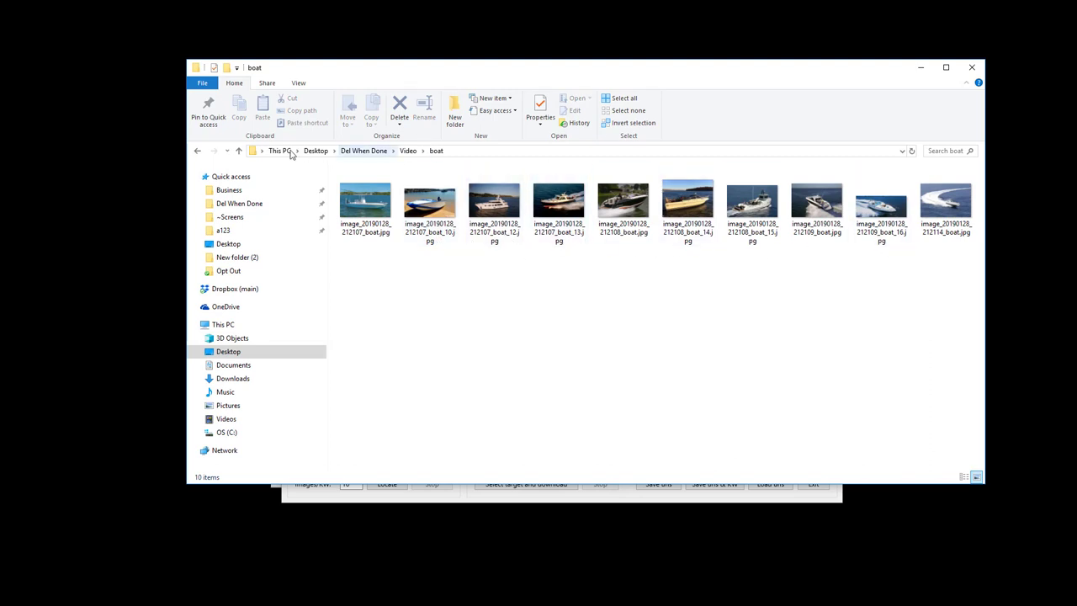
pyautogui.click(199, 151)
pyautogui.click(357, 199)
pyautogui.doubleClick(359, 202)
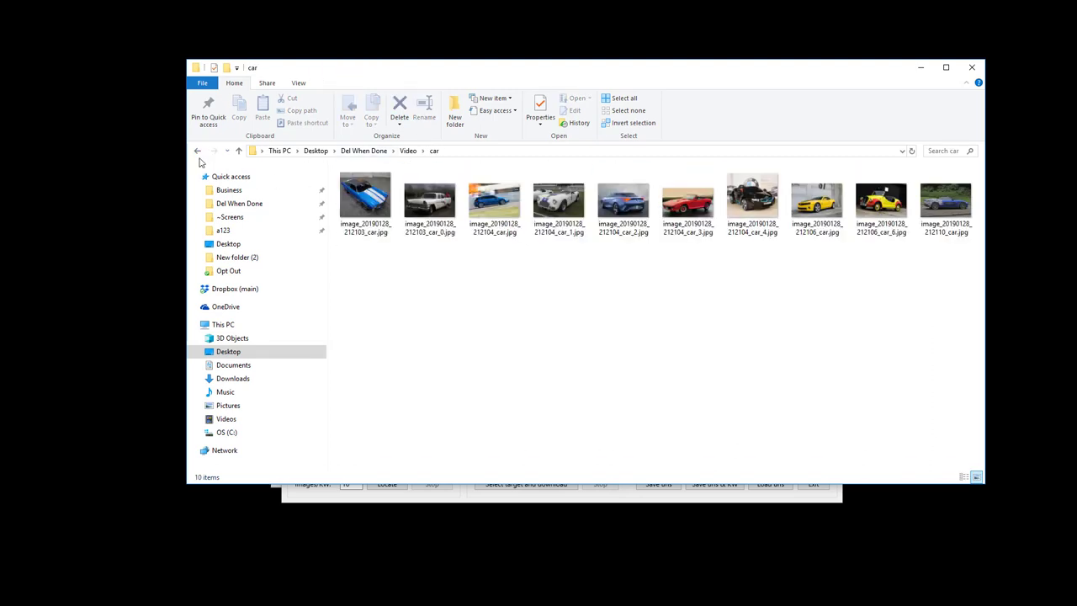
pyautogui.click(199, 151)
pyautogui.doubleClick(358, 209)
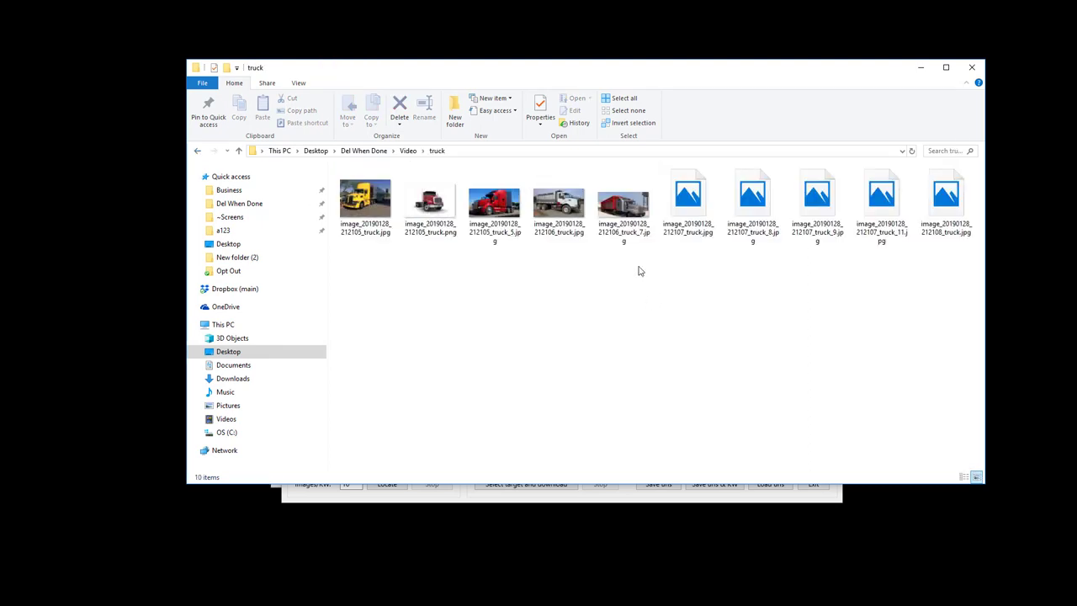
pyautogui.click(199, 150)
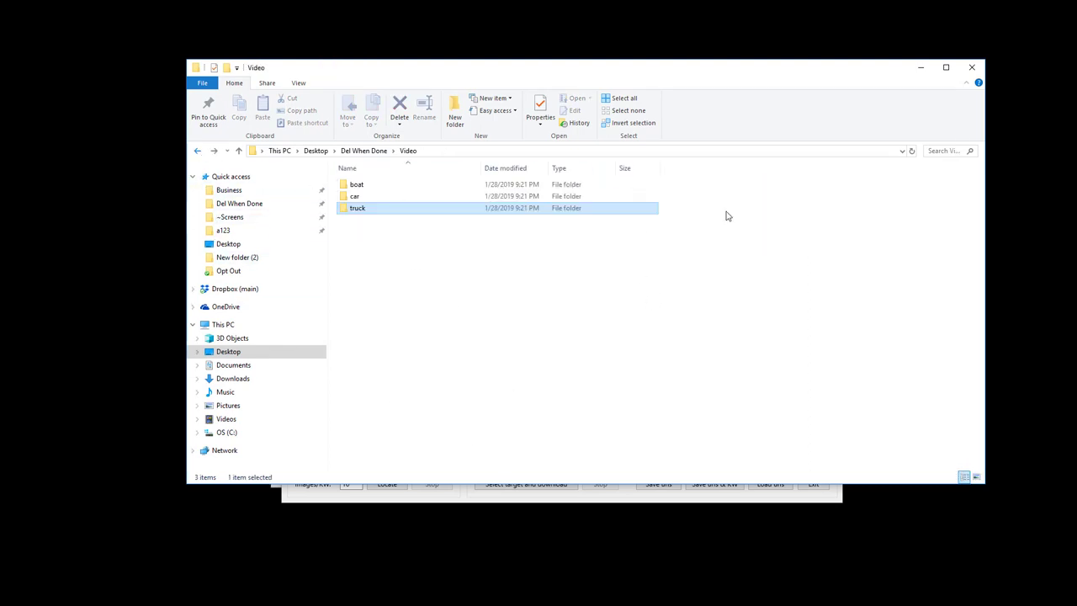
pyautogui.click(921, 67)
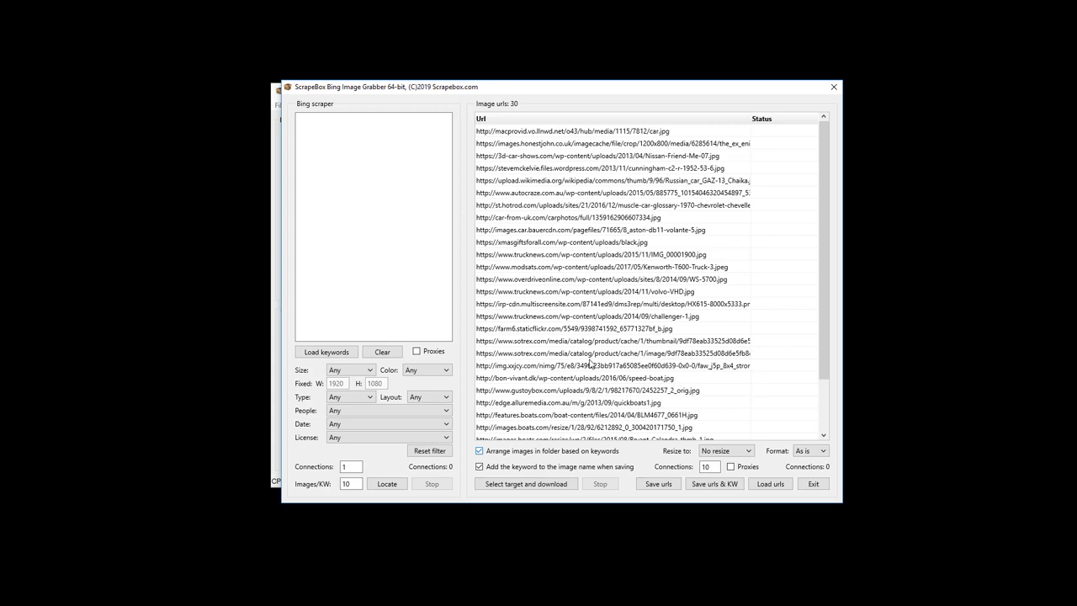
pyautogui.doubleClick(344, 467)
pyautogui.click(405, 334)
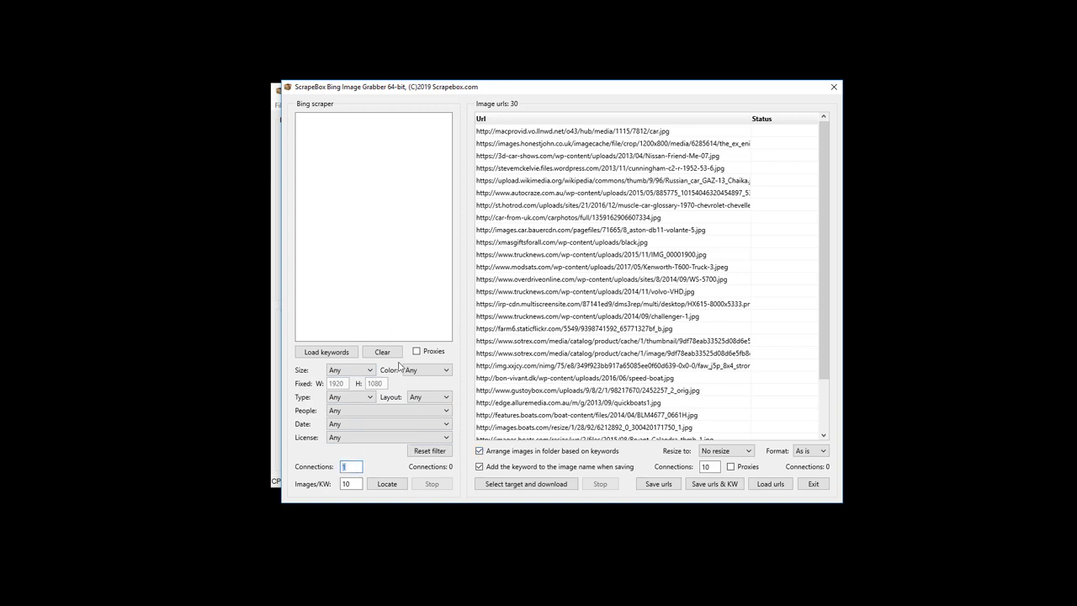